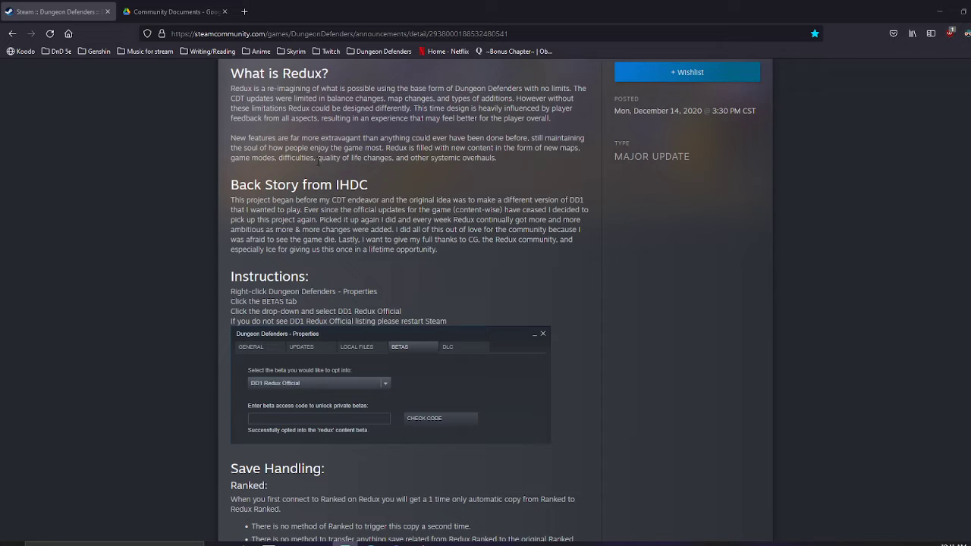
pyautogui.moveTo(318, 159); pyautogui.dragTo(389, 159)
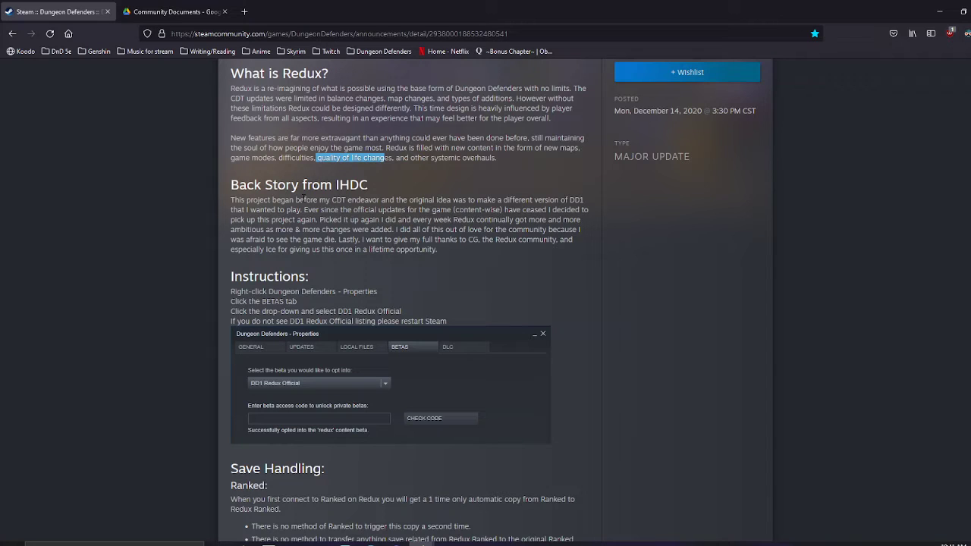
pyautogui.doubleClick(352, 182)
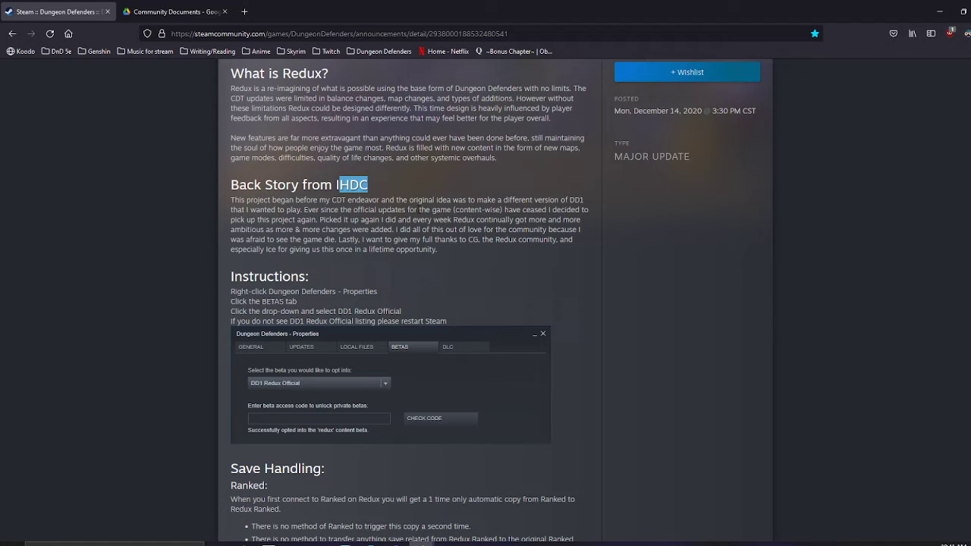
pyautogui.scroll(-3, 400, 271)
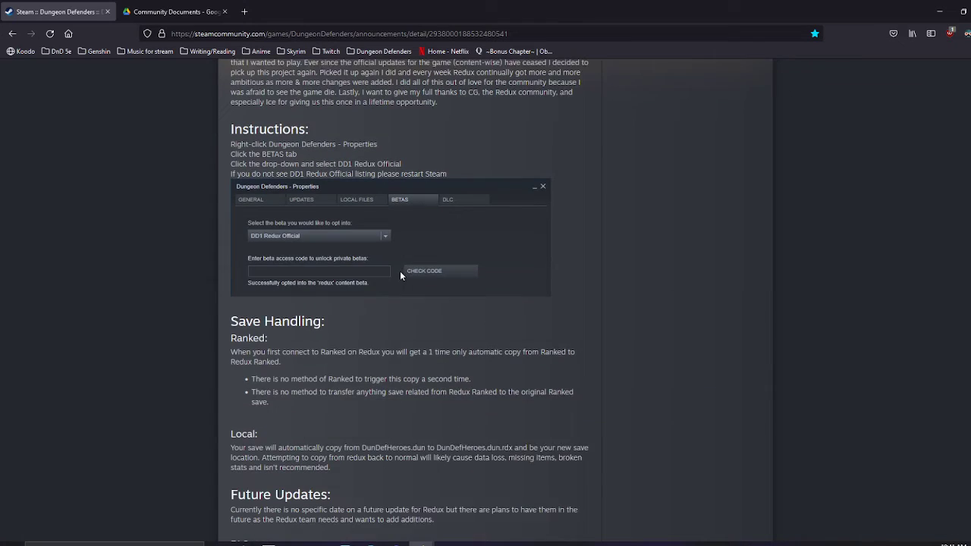
pyautogui.scroll(1, 281, 343)
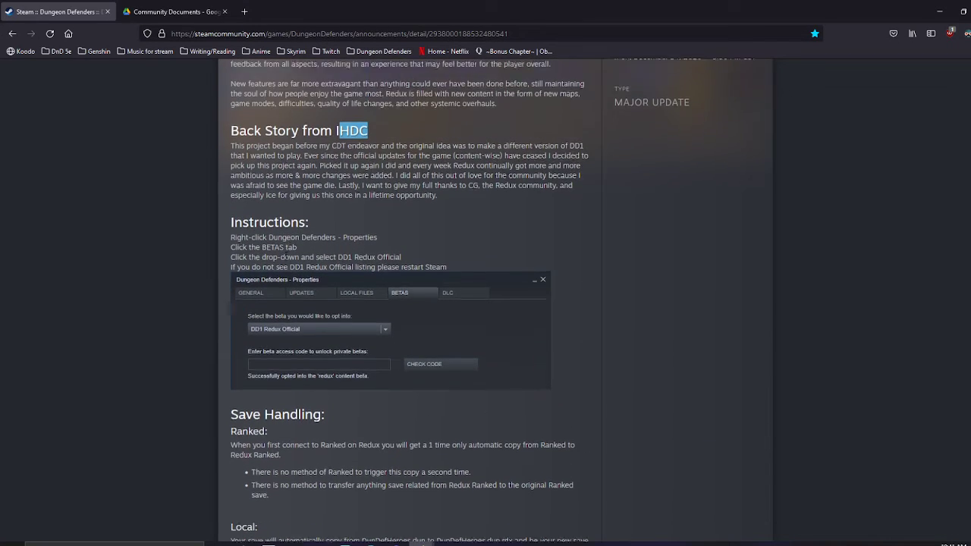
pyautogui.scroll(-12, 281, 343)
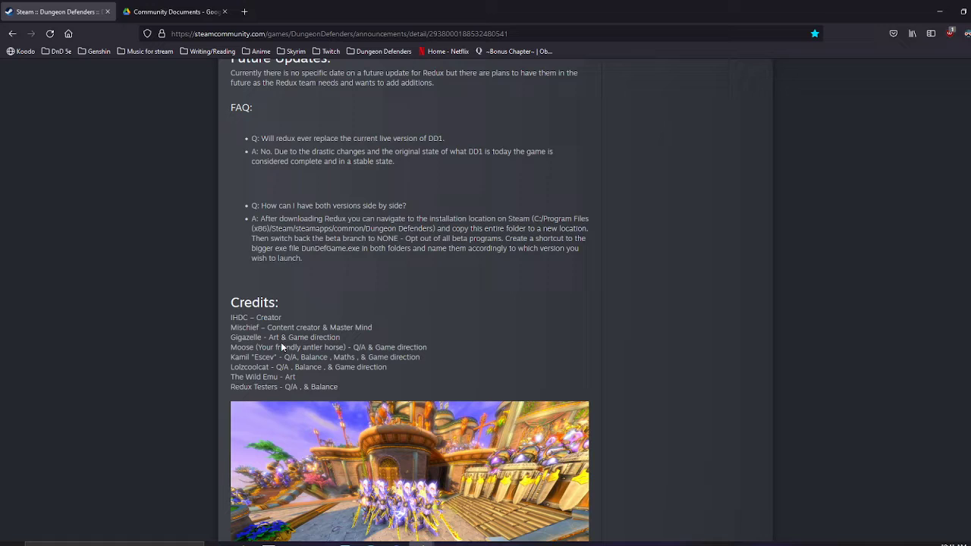
pyautogui.moveTo(226, 317); pyautogui.dragTo(371, 387)
pyautogui.click(245, 330)
pyautogui.scroll(4, 377, 326)
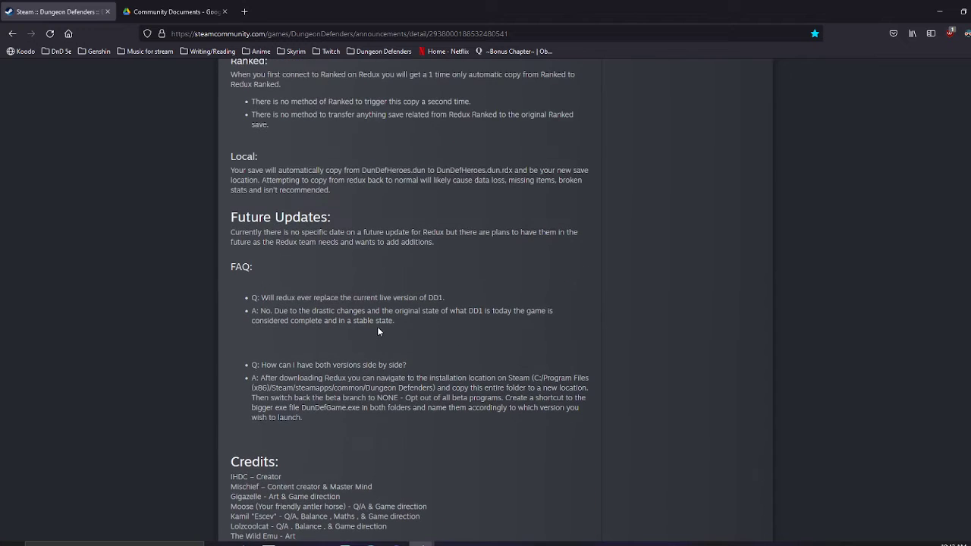
pyautogui.scroll(4, 449, 372)
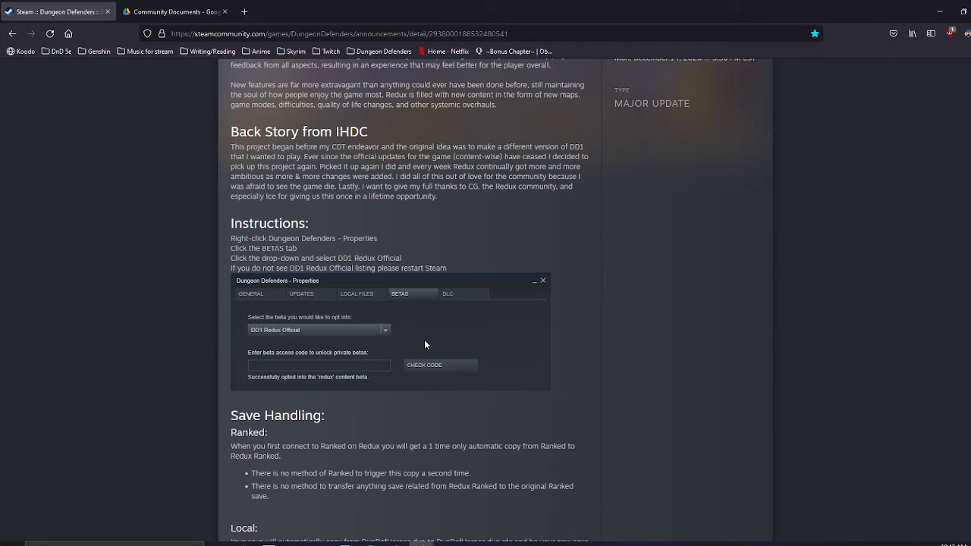
pyautogui.scroll(2, 383, 326)
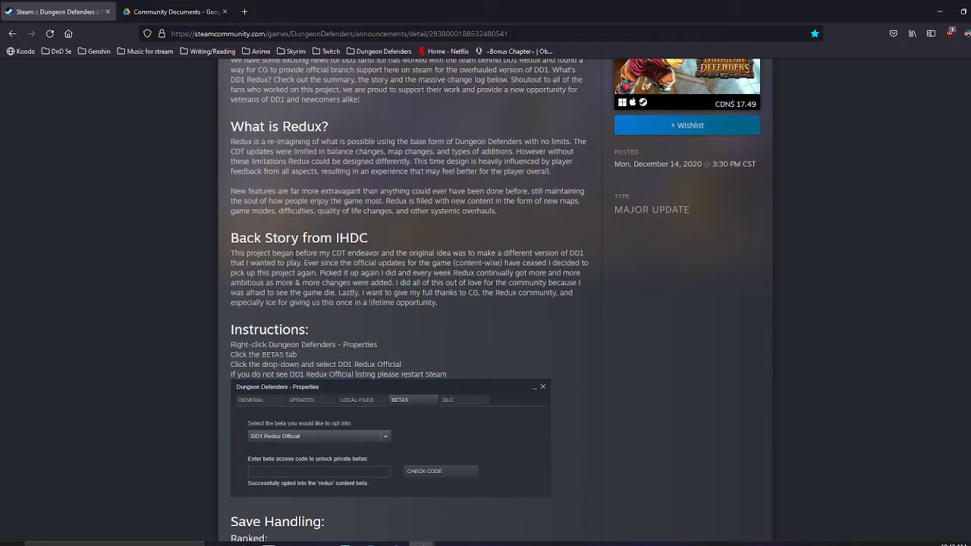
pyautogui.scroll(-3, 345, 333)
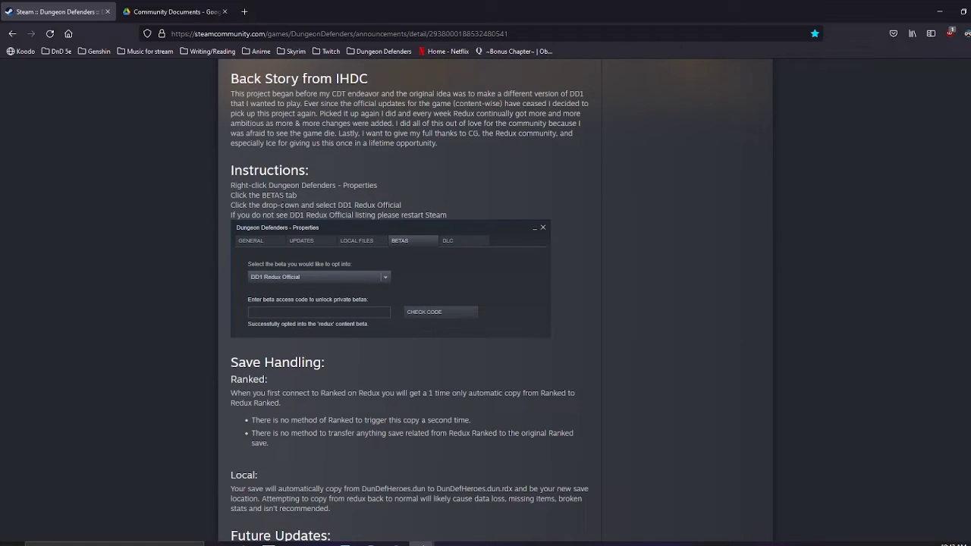
pyautogui.scroll(-2, 356, 418)
pyautogui.scroll(1, 355, 418)
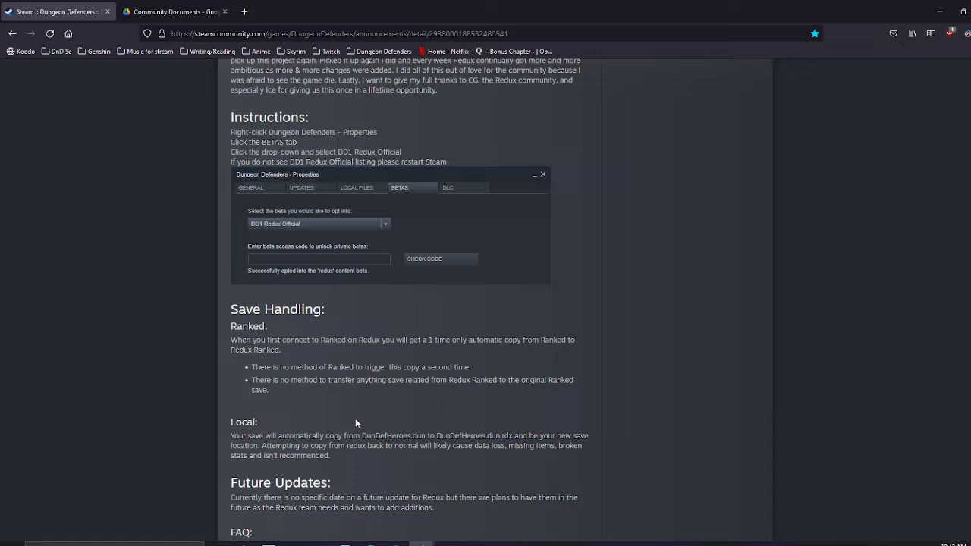
pyautogui.moveTo(421, 543)
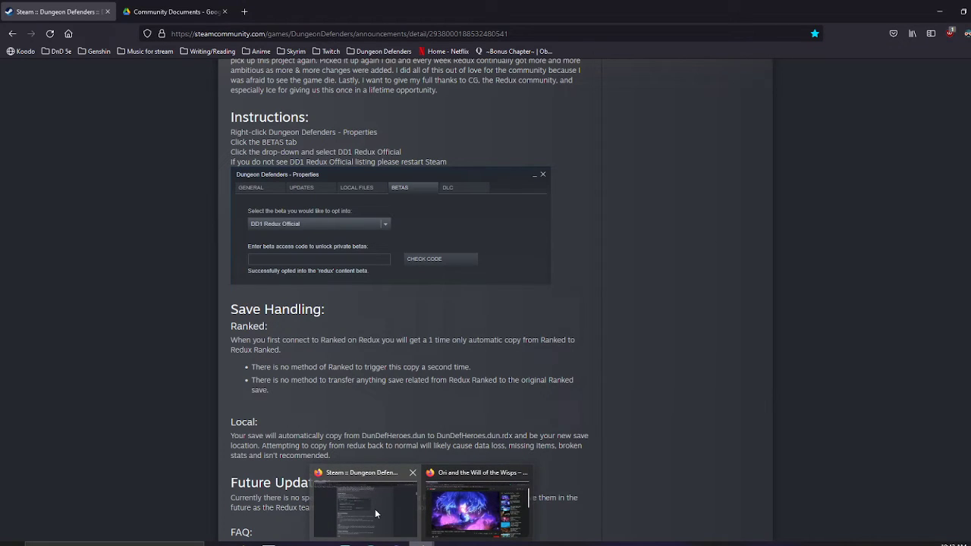
# View the Community Documents Drive folder with IDHCsFixedReduxIni.zip, then return to the Steam announcement
pyautogui.click(176, 12)
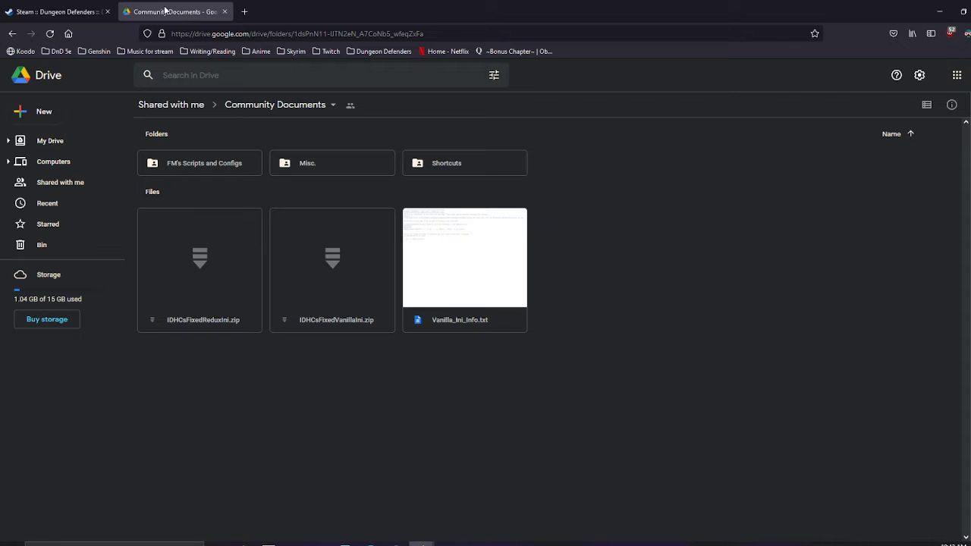
pyautogui.hotkey('ctrl', 'Tab')
pyautogui.moveTo(421, 543)
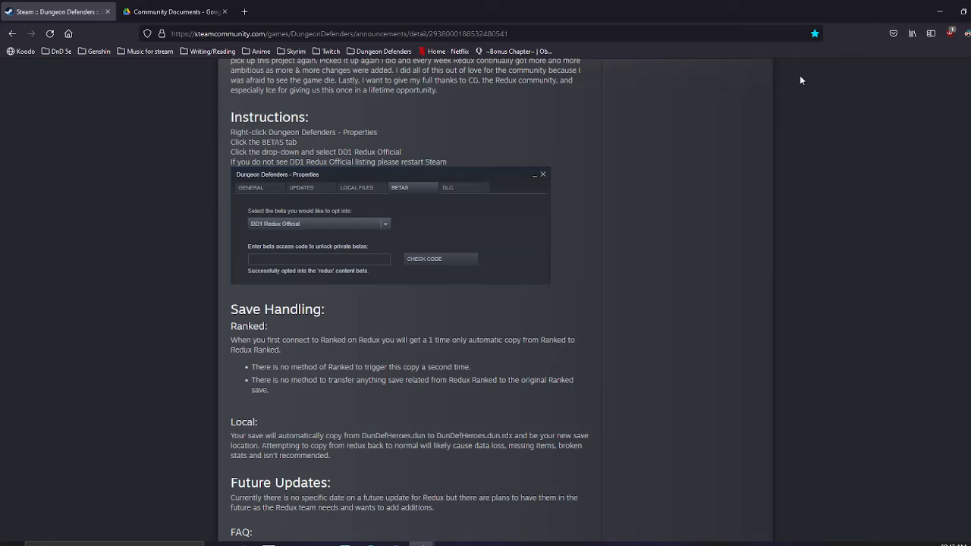
# Minimize the browser, game and Discord windows and launch Steam from the desktop
pyautogui.click(961, 11)
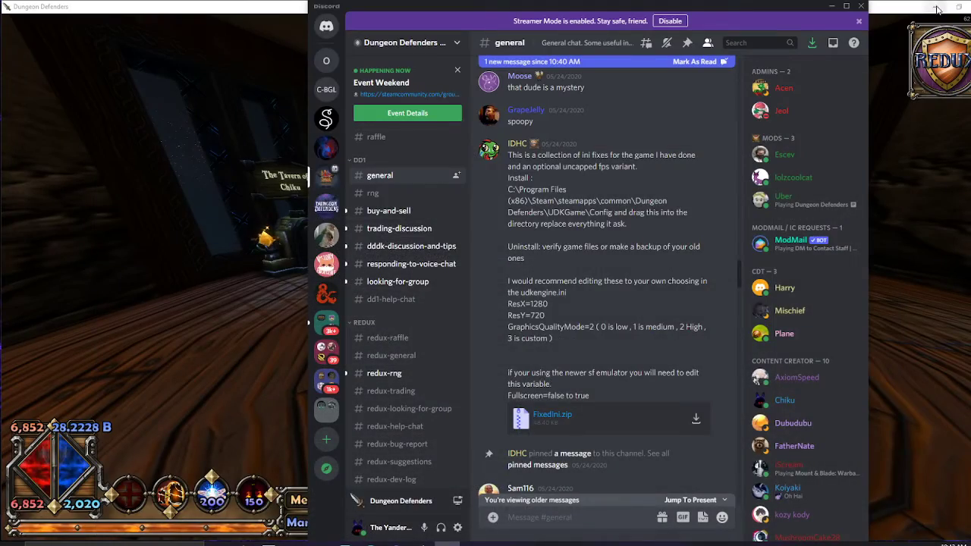
pyautogui.click(955, 8)
pyautogui.click(833, 7)
pyautogui.doubleClick(19, 282)
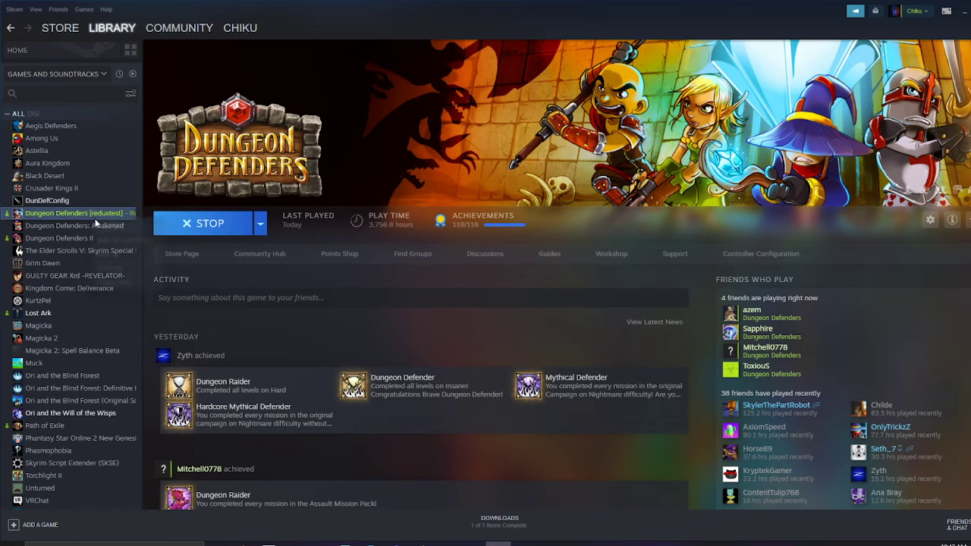
# In Dungeon Defenders' Betas properties, confirm reduxtest - DD1 Redux Testing stays selected
pyautogui.rightClick(94, 219)
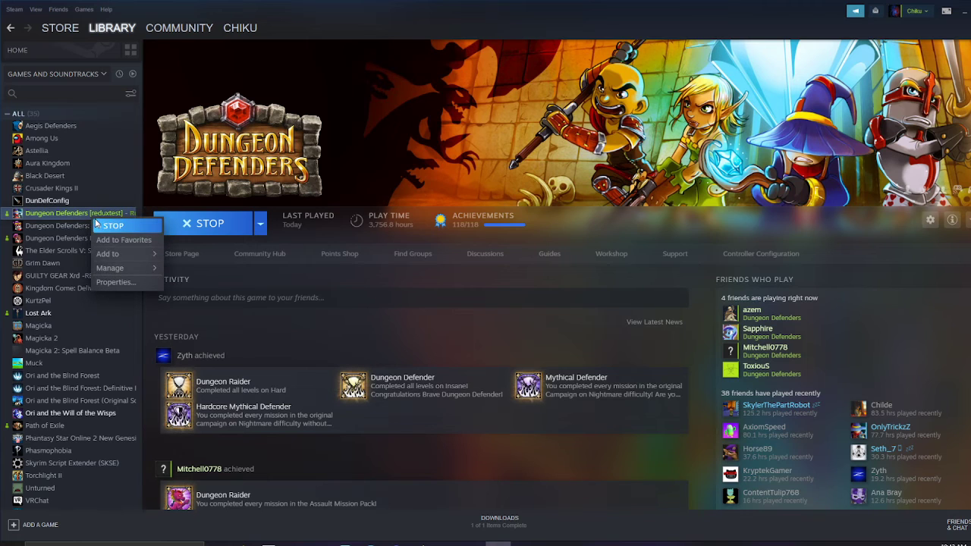
pyautogui.click(116, 283)
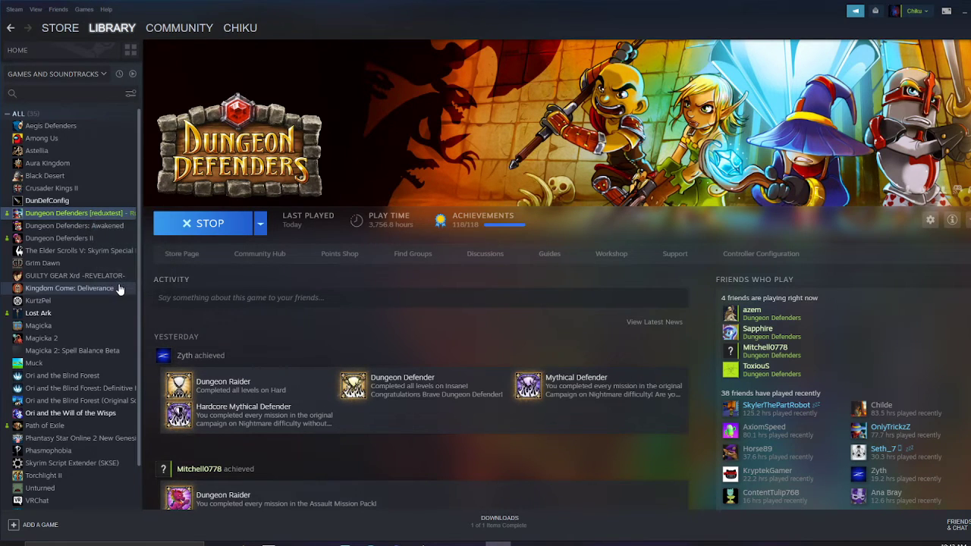
pyautogui.click(313, 231)
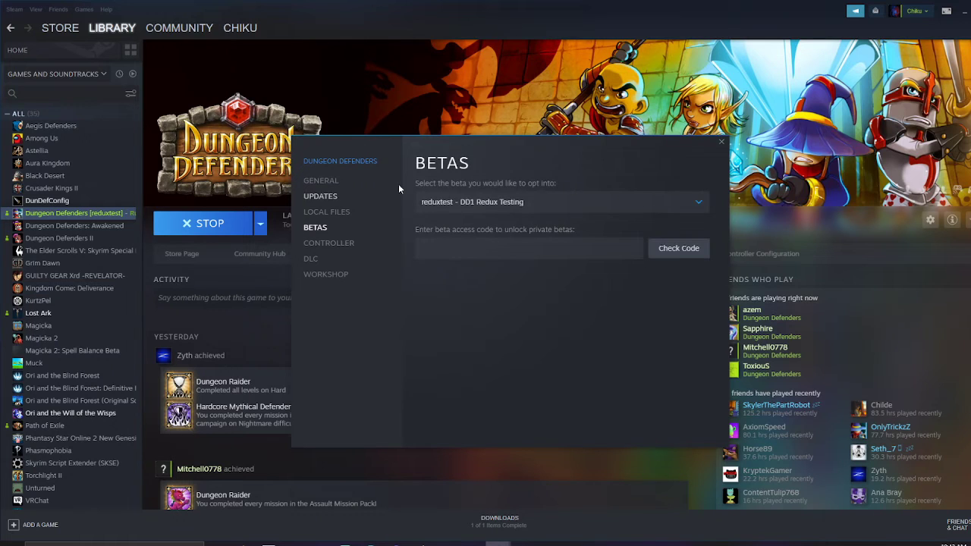
pyautogui.click(601, 200)
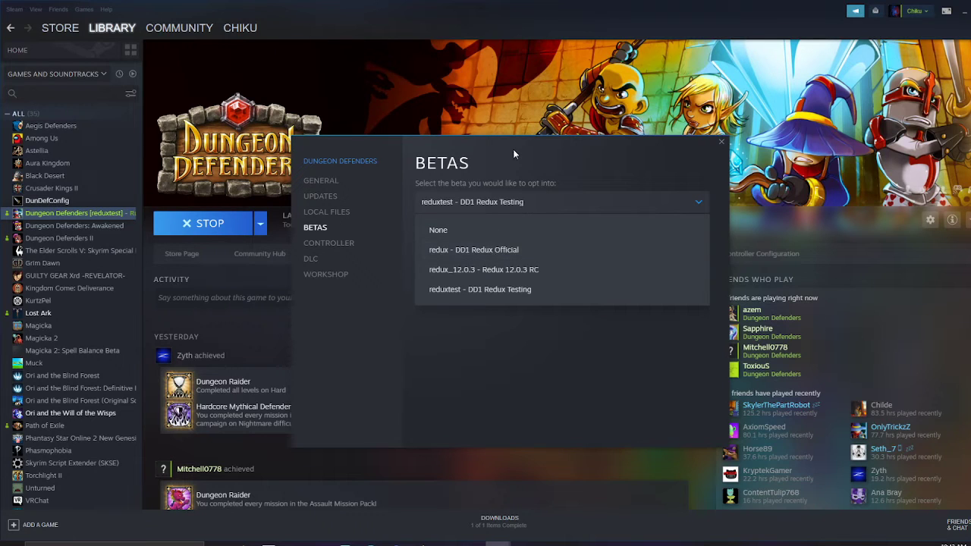
pyautogui.click(682, 176)
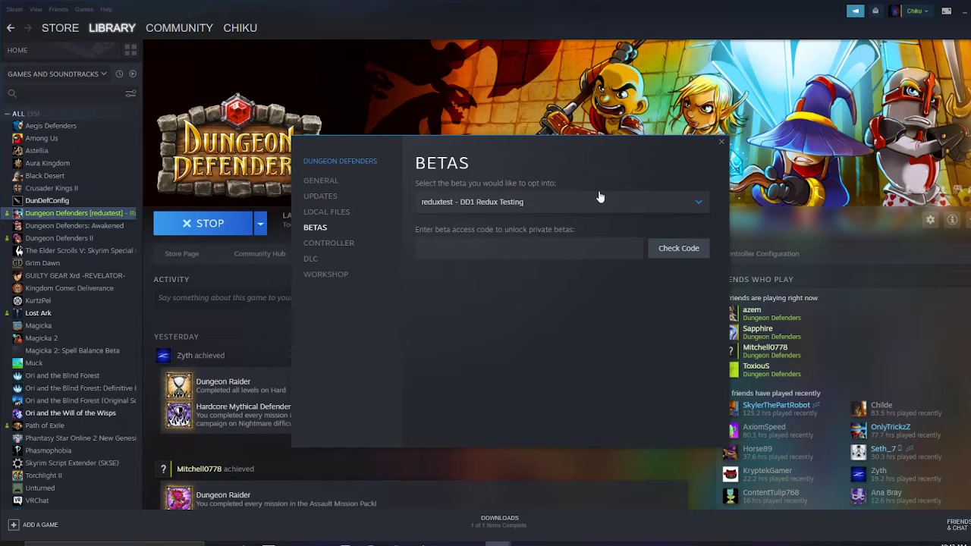
pyautogui.click(548, 206)
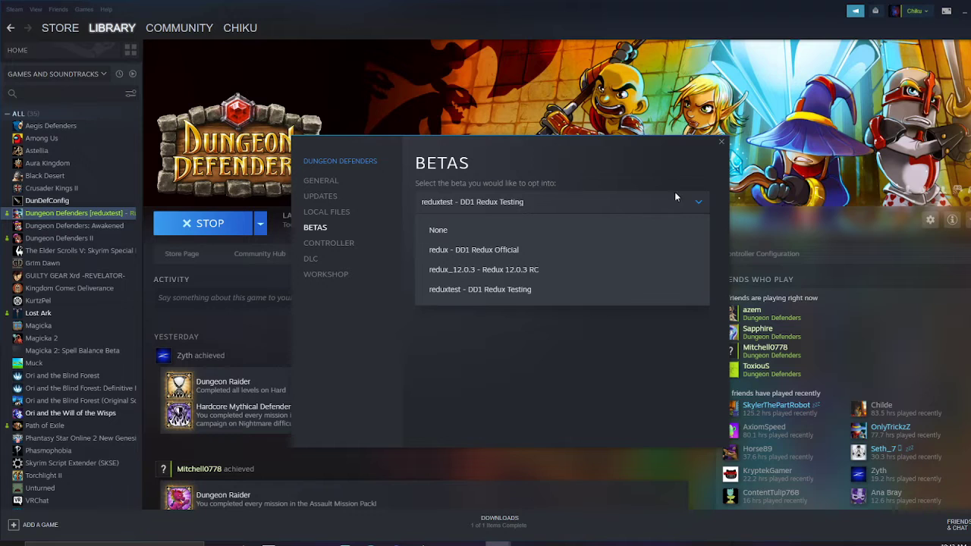
pyautogui.click(705, 176)
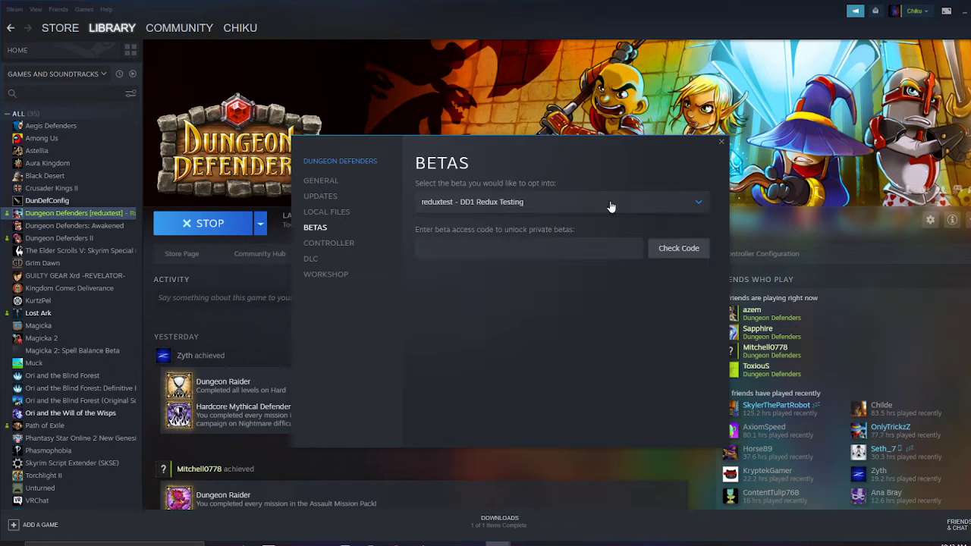
pyautogui.click(720, 142)
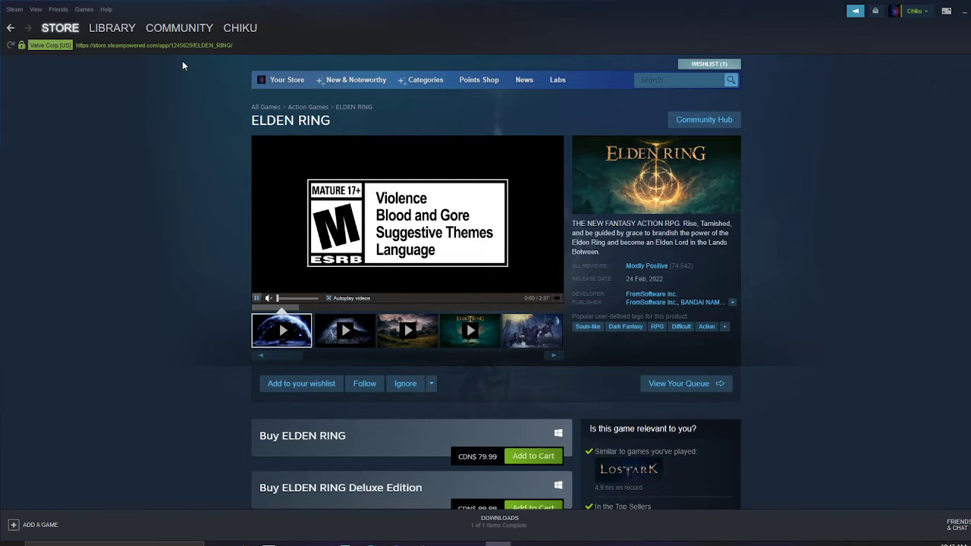
# Search the store for 'dungeon defenders' and scroll through its store page
pyautogui.click(713, 79)
pyautogui.write('dun')
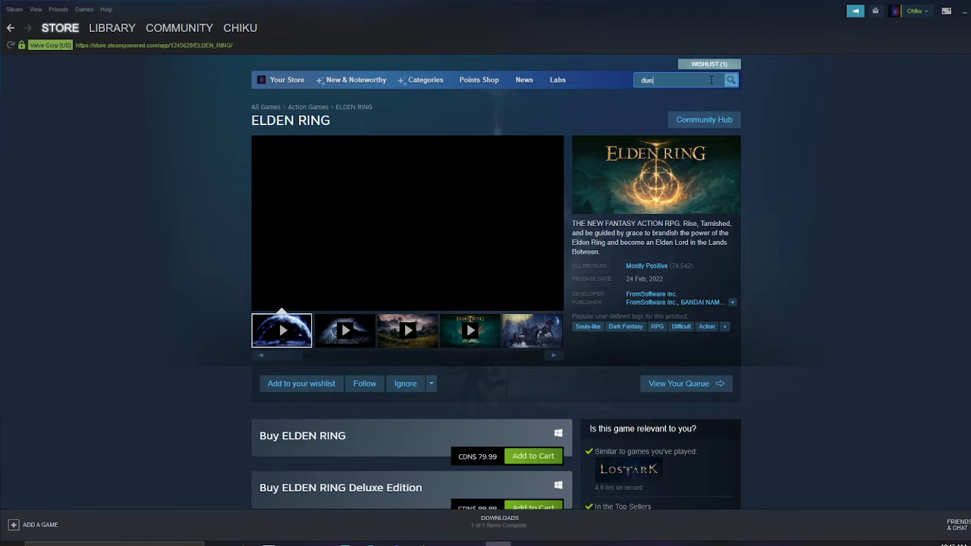
pyautogui.write('geon defenders')
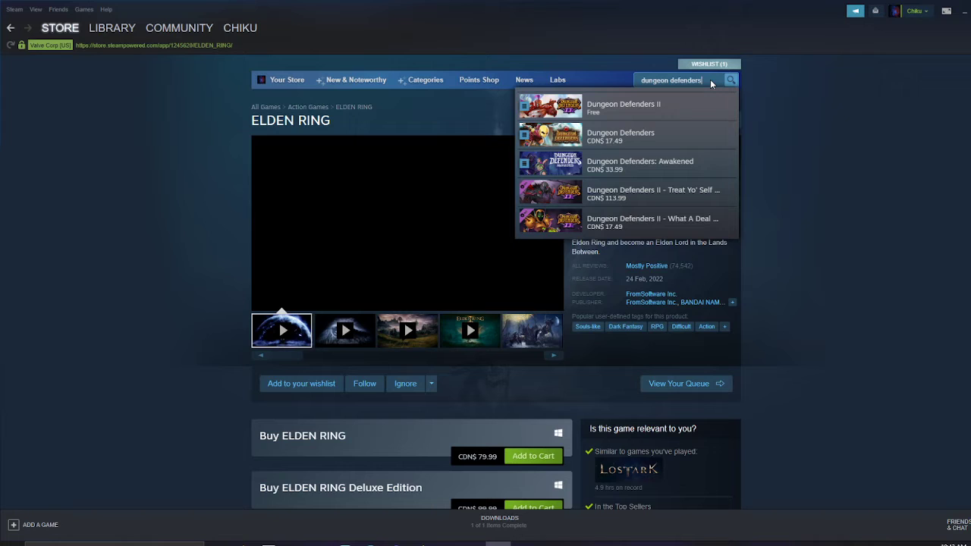
pyautogui.press('Return')
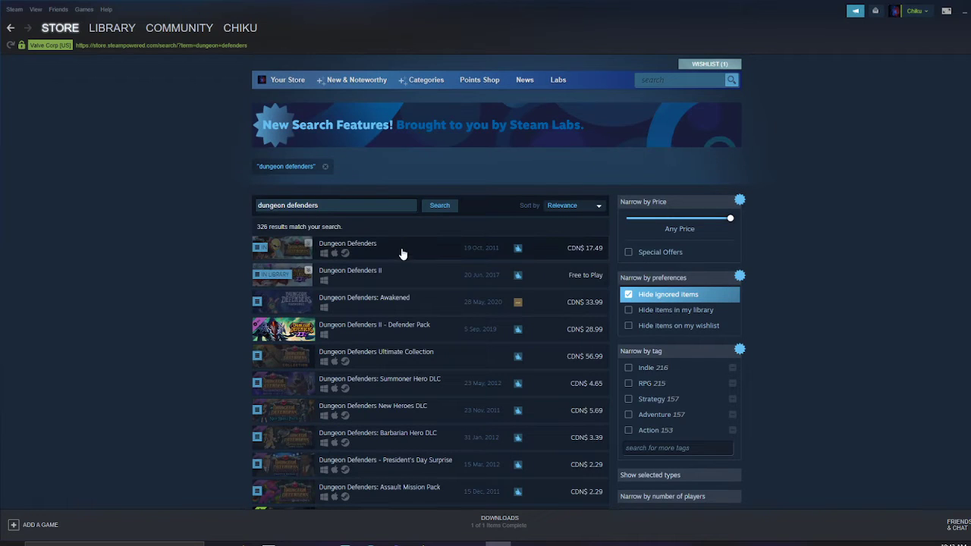
pyautogui.click(401, 250)
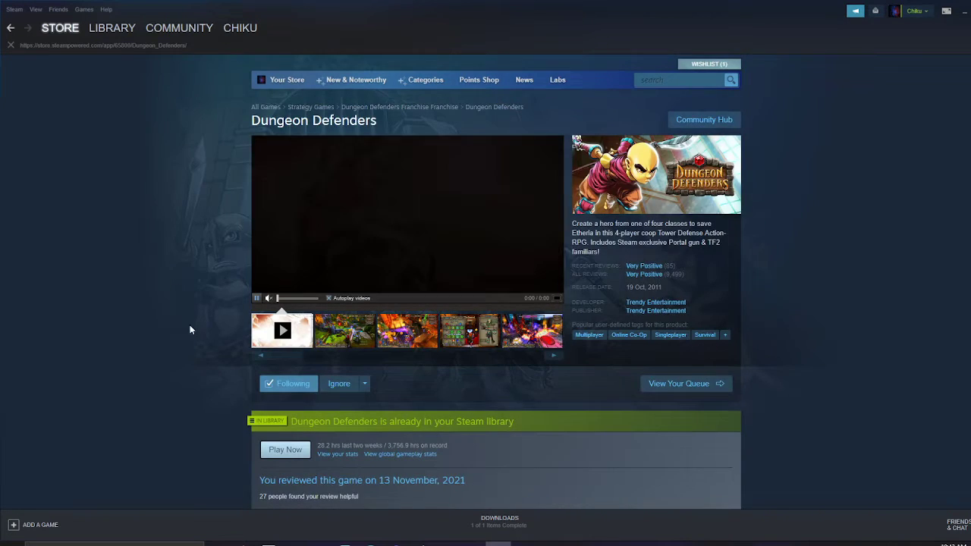
pyautogui.scroll(-5, 174, 338)
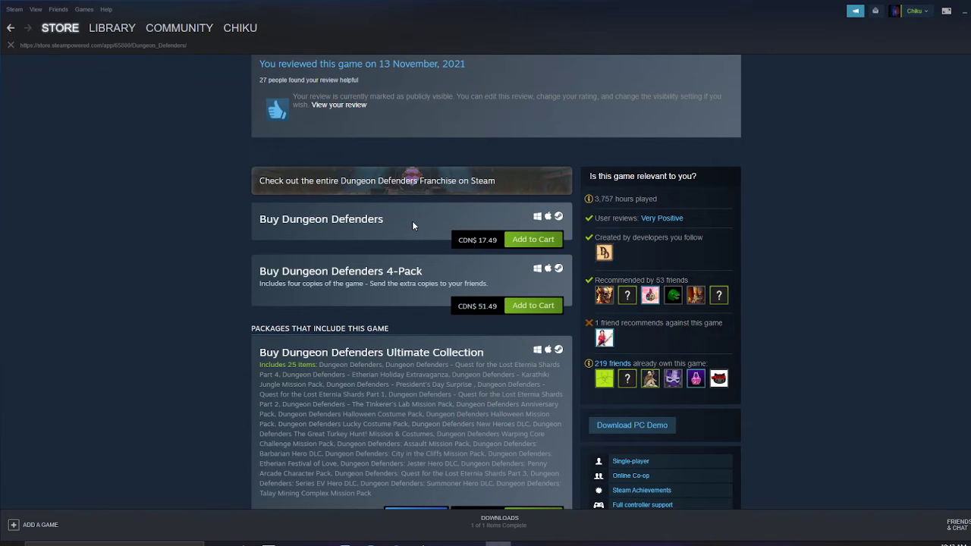
pyautogui.scroll(-3, 215, 332)
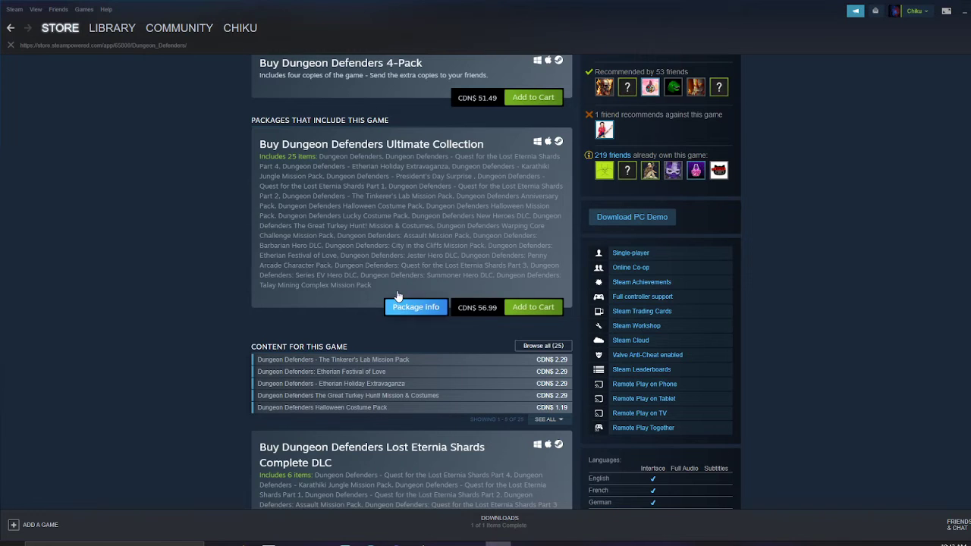
pyautogui.scroll(2, 390, 274)
pyautogui.scroll(3, 390, 274)
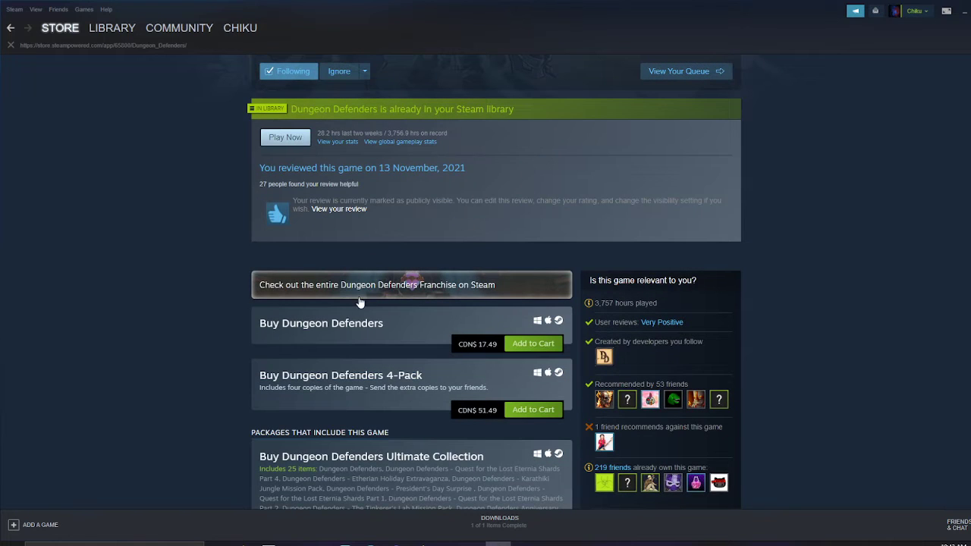
pyautogui.scroll(3, 202, 295)
pyautogui.scroll(-3, 202, 295)
pyautogui.scroll(5, 189, 250)
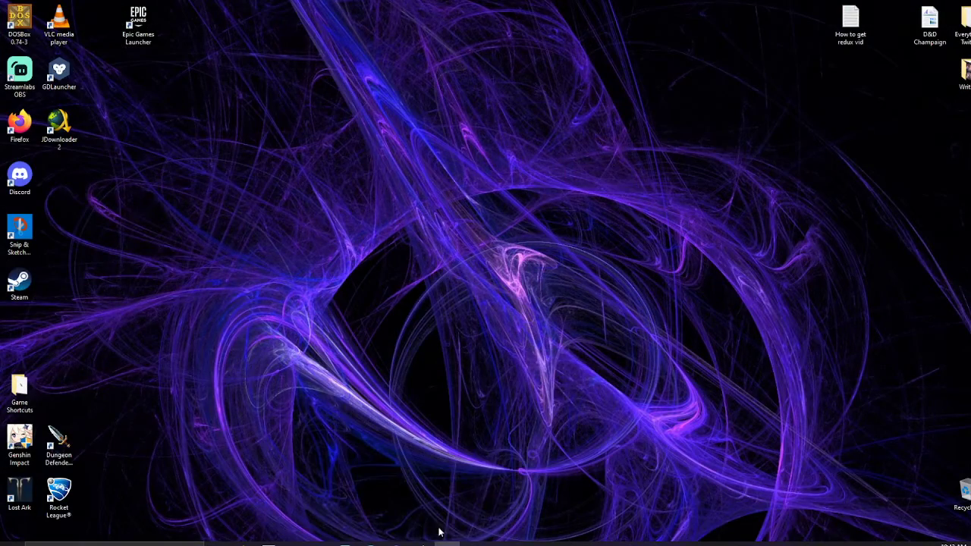
# Bring the Firefox 'Steam :: Dungeon Defenders' announcement window back to the front
pyautogui.moveTo(421, 543)
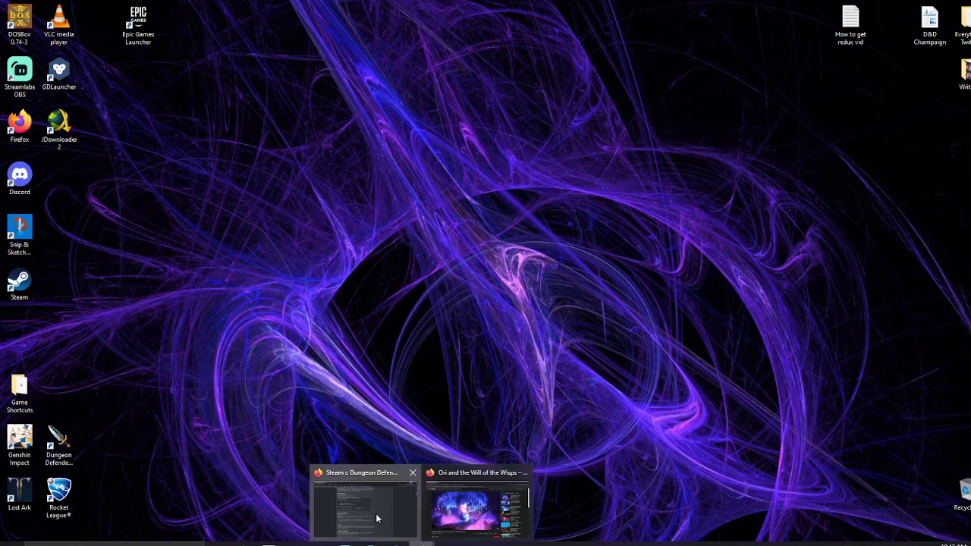
pyautogui.click(376, 514)
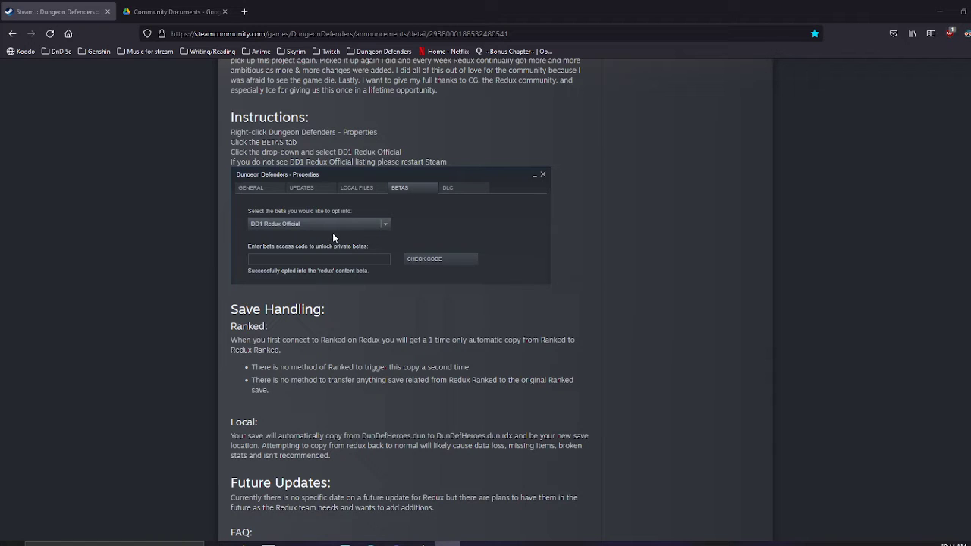
# Check the Community Documents Drive tab, then open File Explorer at the pasted Dungeon Defenders Binaries path
pyautogui.click(172, 12)
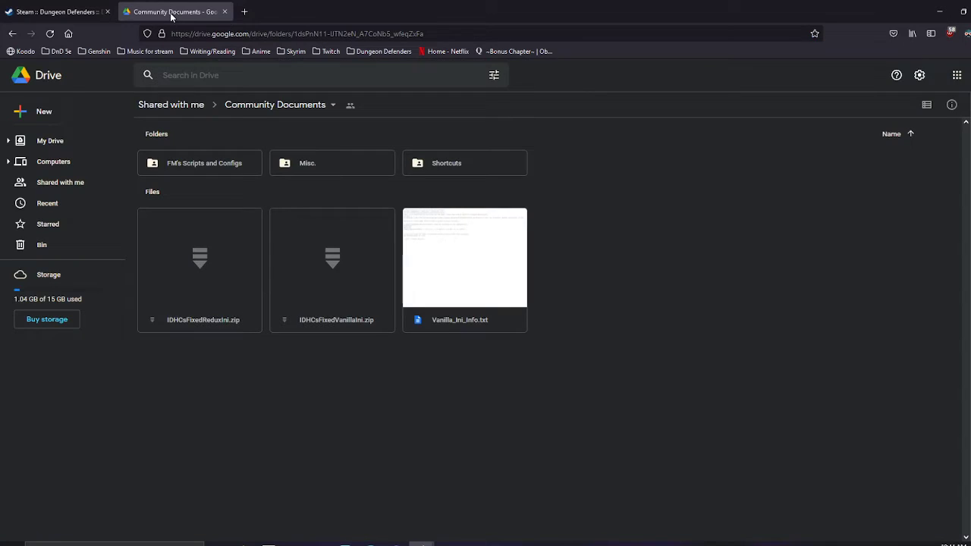
pyautogui.hotkey('ctrl', 'Tab')
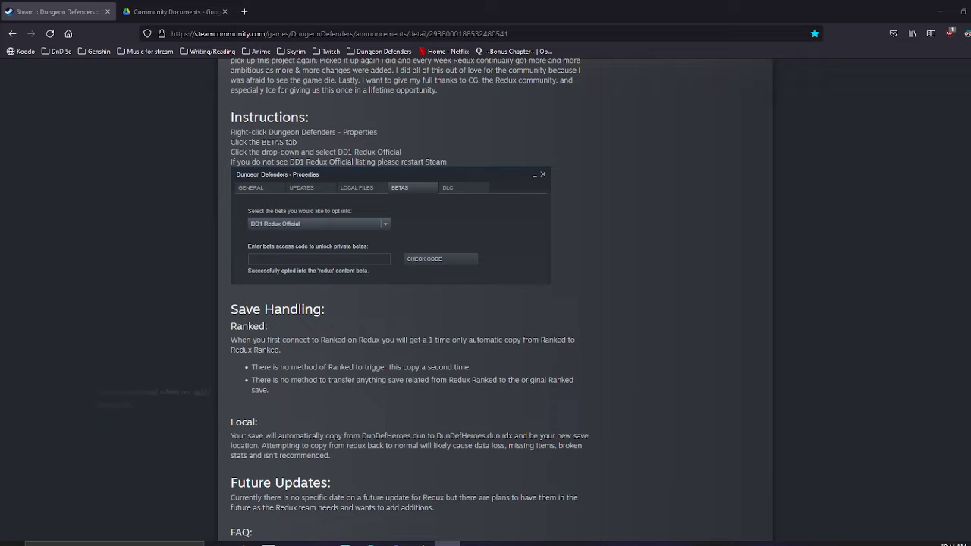
pyautogui.click(294, 544)
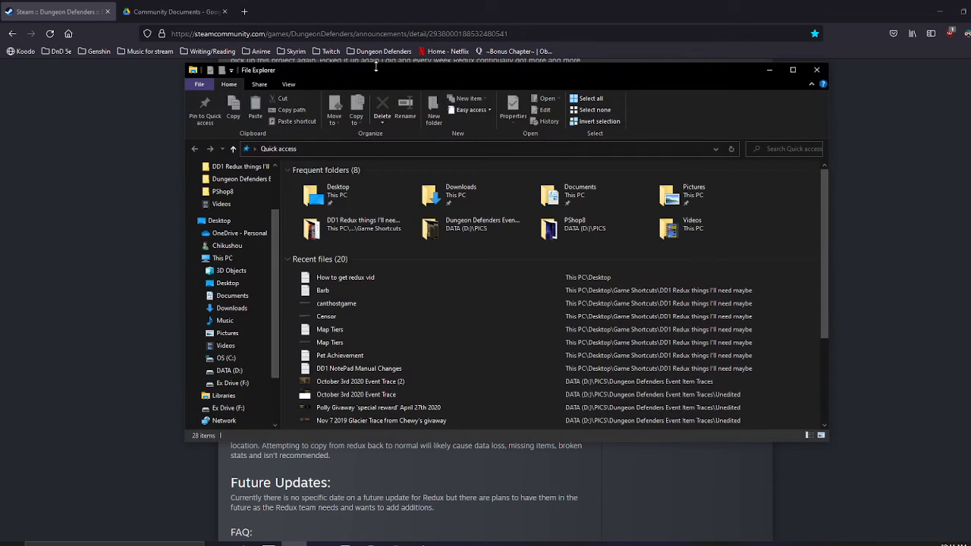
pyautogui.click(366, 154)
pyautogui.write('D:\\Dungeon Defenders Prod Ranked\\Binaries')
pyautogui.press('Return')
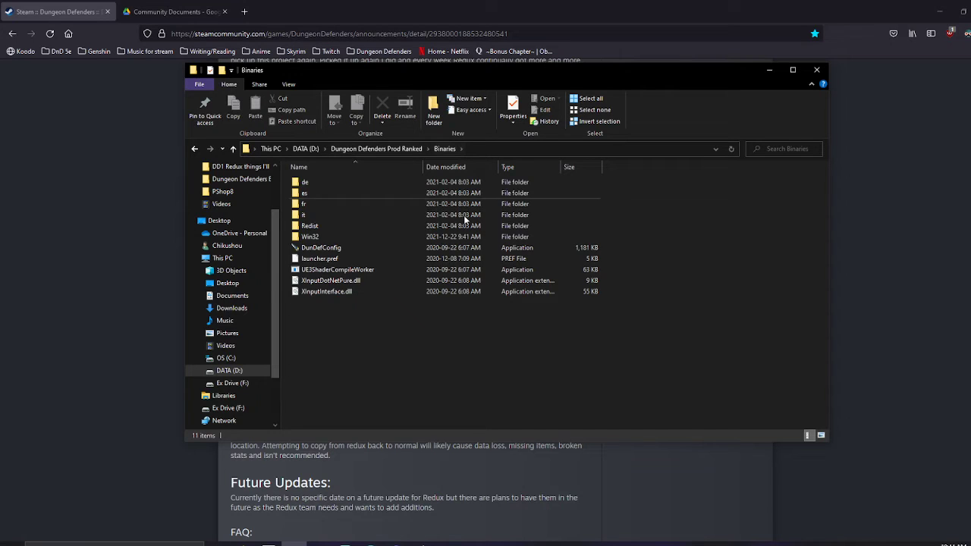
# Browse up to DATA (D:), through Ex Drive (F:) SteamLibrary\steamapps, and end on OS (C:)
pyautogui.click(405, 152)
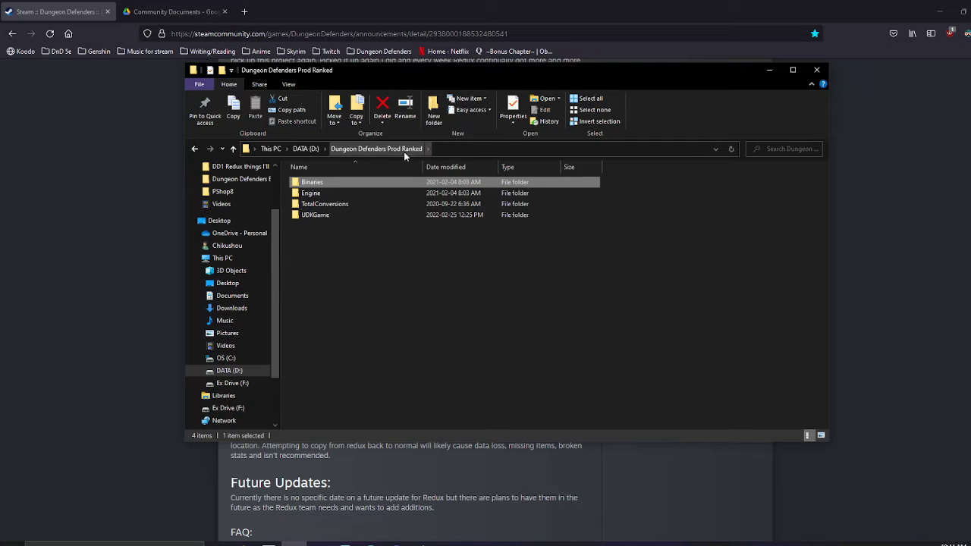
pyautogui.click(303, 150)
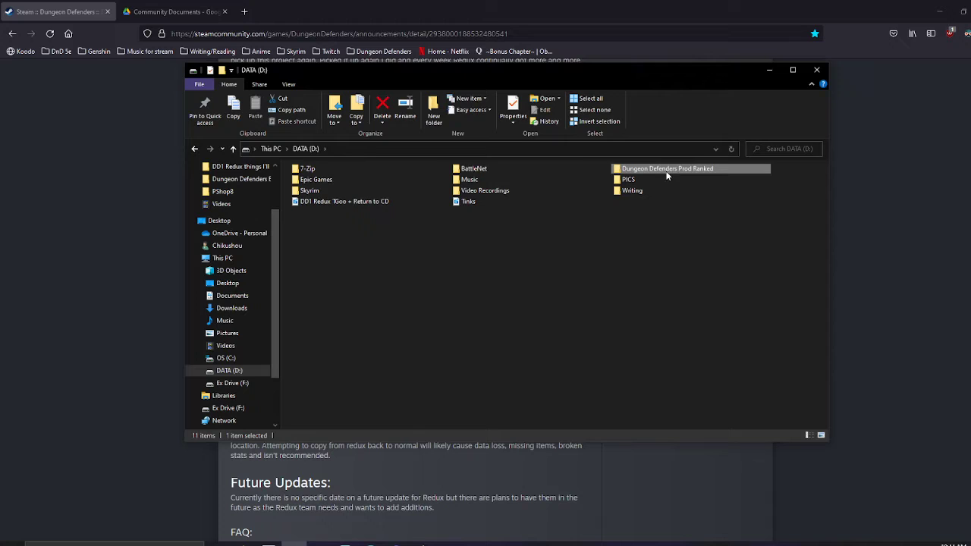
pyautogui.click(233, 383)
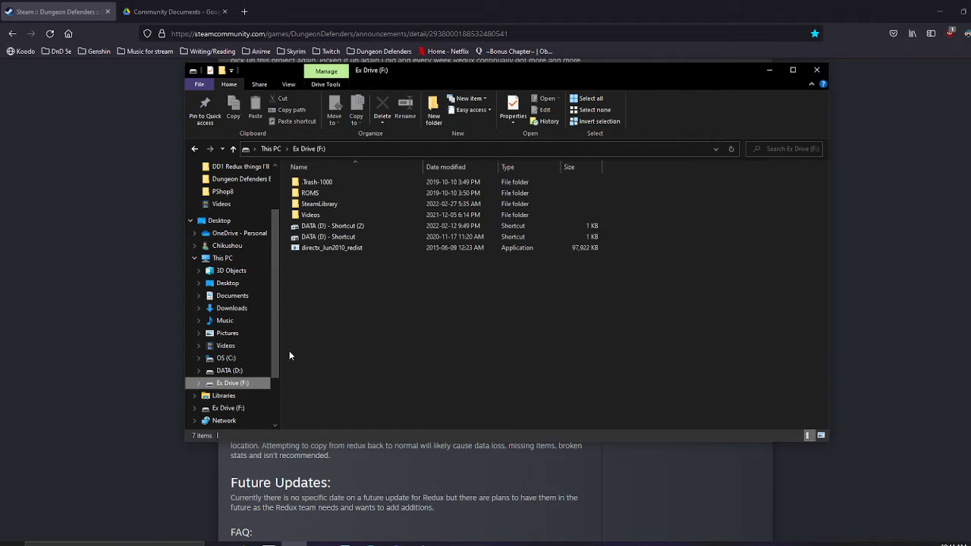
pyautogui.doubleClick(323, 205)
pyautogui.doubleClick(330, 183)
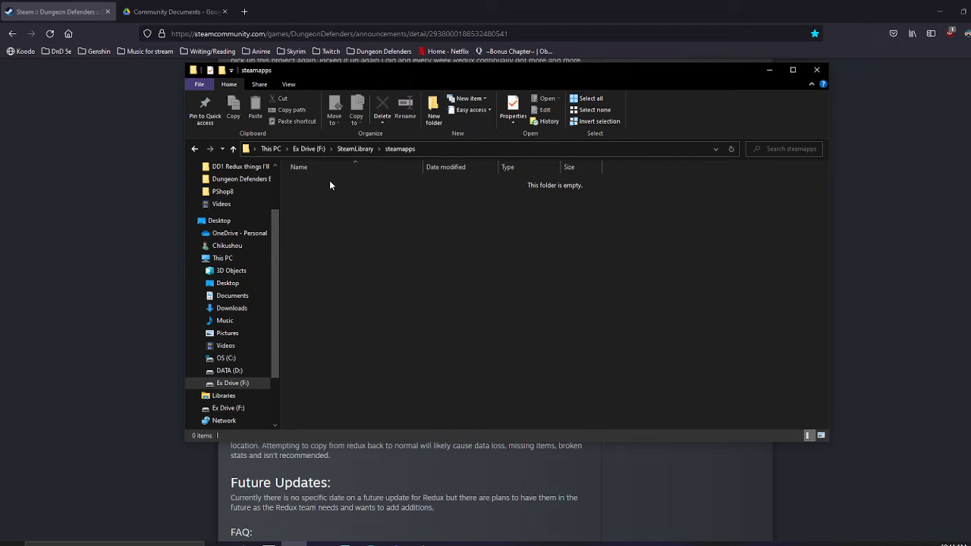
pyautogui.click(239, 359)
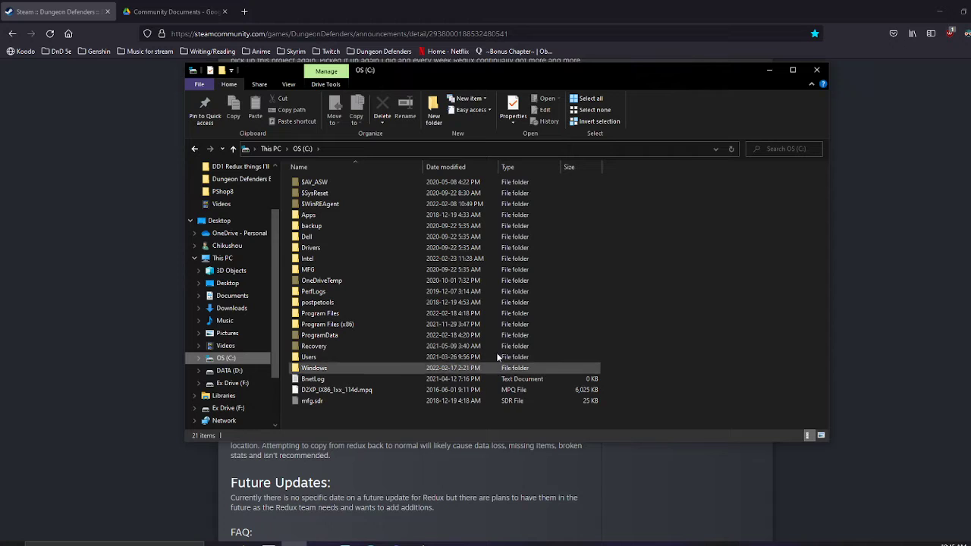
pyautogui.click(237, 370)
pyautogui.click(237, 383)
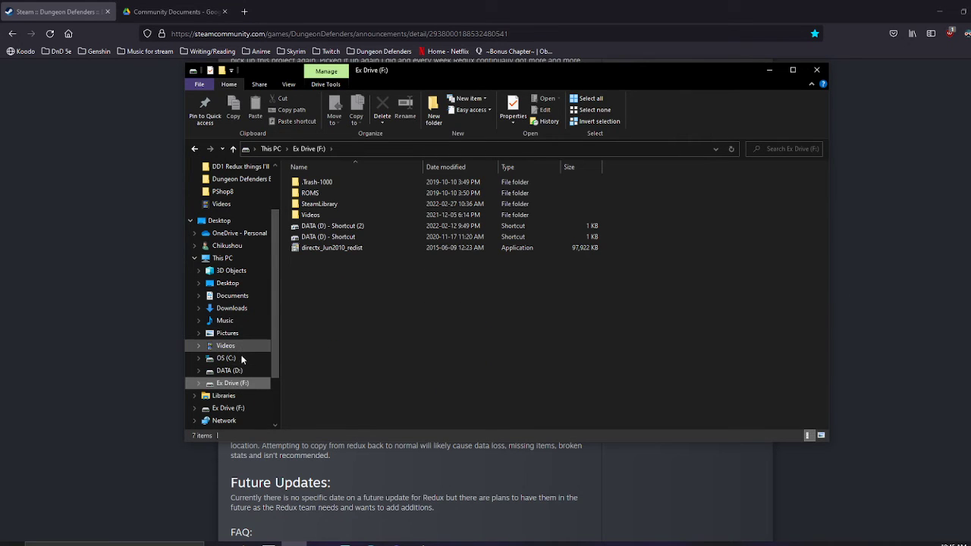
pyautogui.click(237, 358)
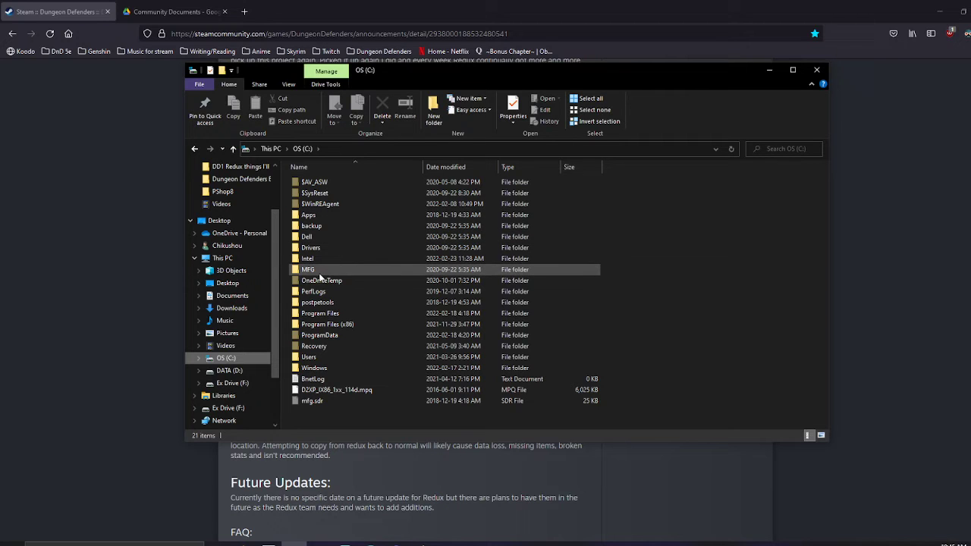
# Open Program Files (x86) on C:, then go back and look through Program Files
pyautogui.doubleClick(327, 324)
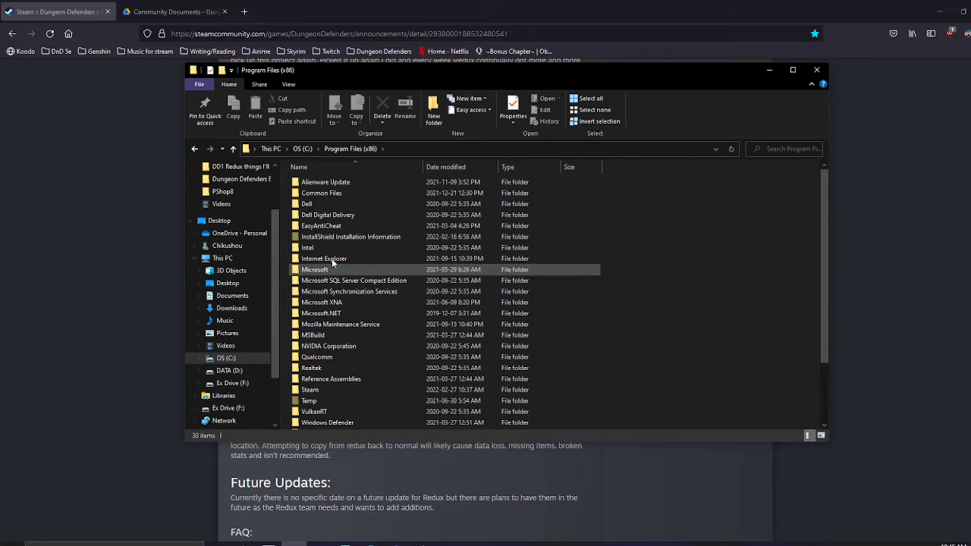
pyautogui.scroll(-2, 335, 288)
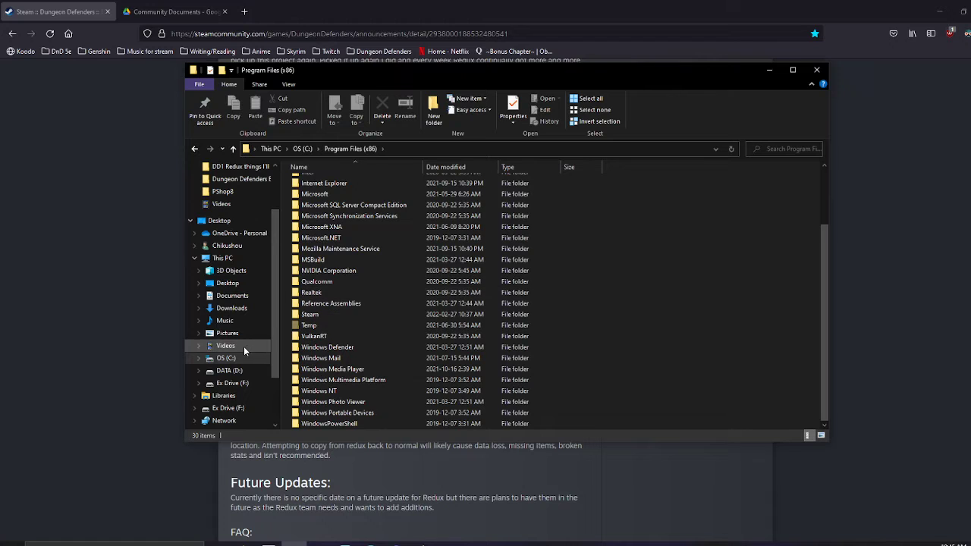
pyautogui.click(307, 148)
pyautogui.click(331, 317)
pyautogui.doubleClick(331, 317)
pyautogui.scroll(-4, 331, 323)
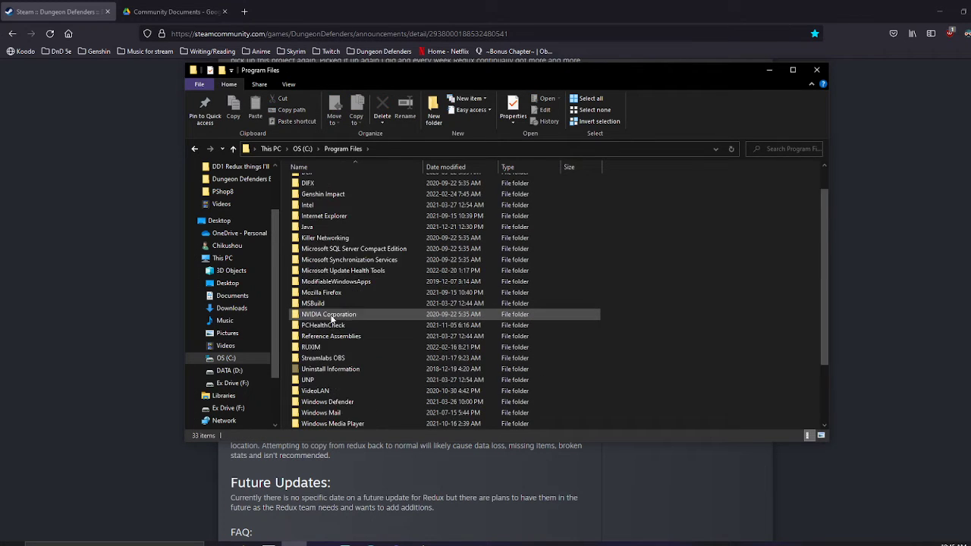
pyautogui.scroll(4, 331, 325)
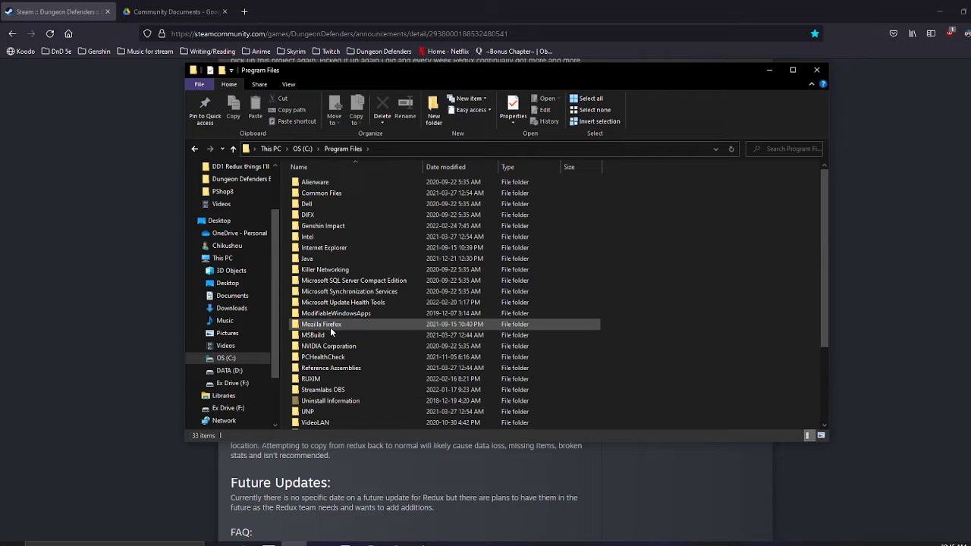
# Look through the Apps and ProgramData folders on the C: drive root
pyautogui.click(243, 357)
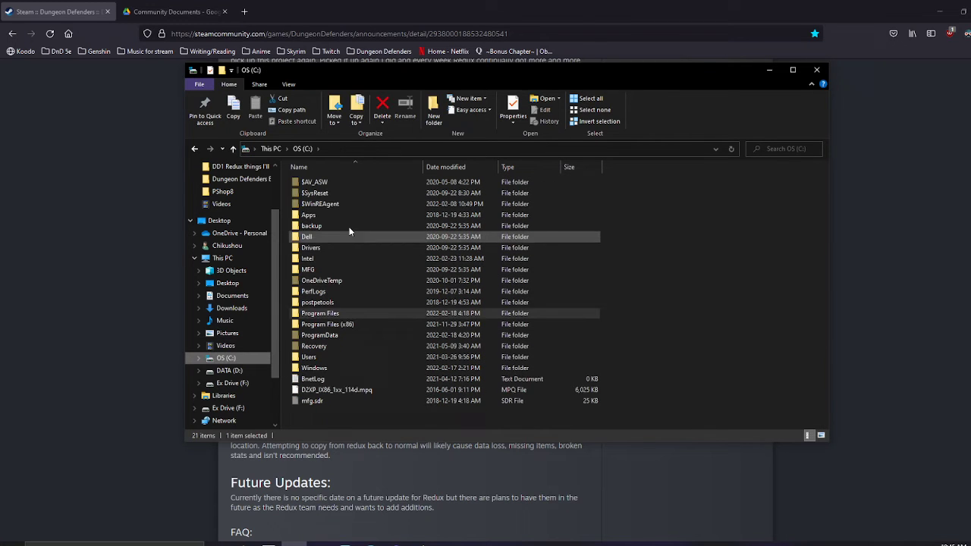
pyautogui.doubleClick(343, 219)
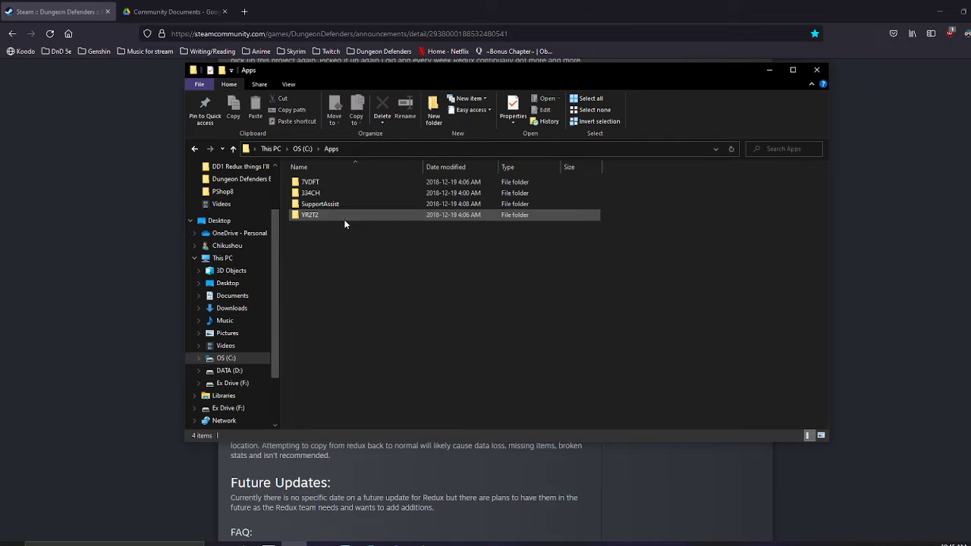
pyautogui.click(253, 358)
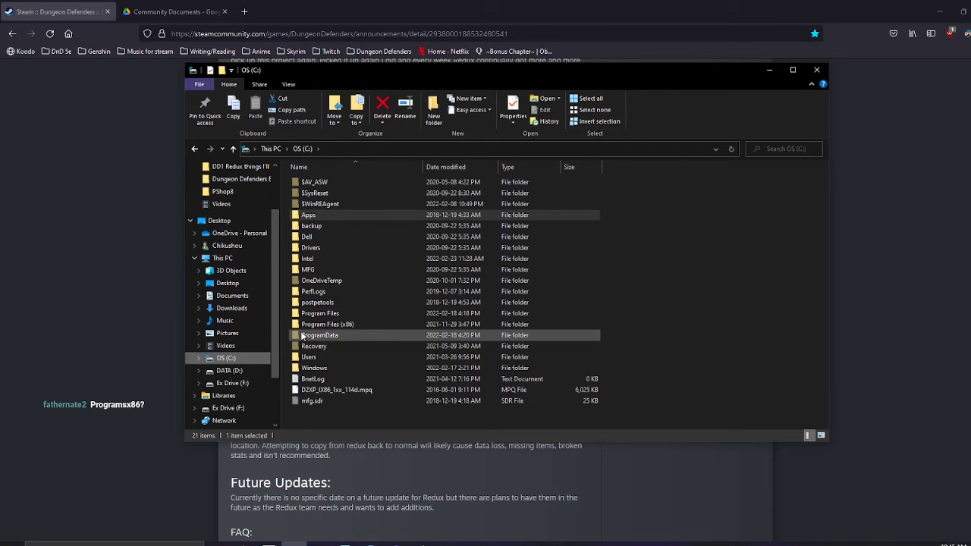
pyautogui.doubleClick(303, 334)
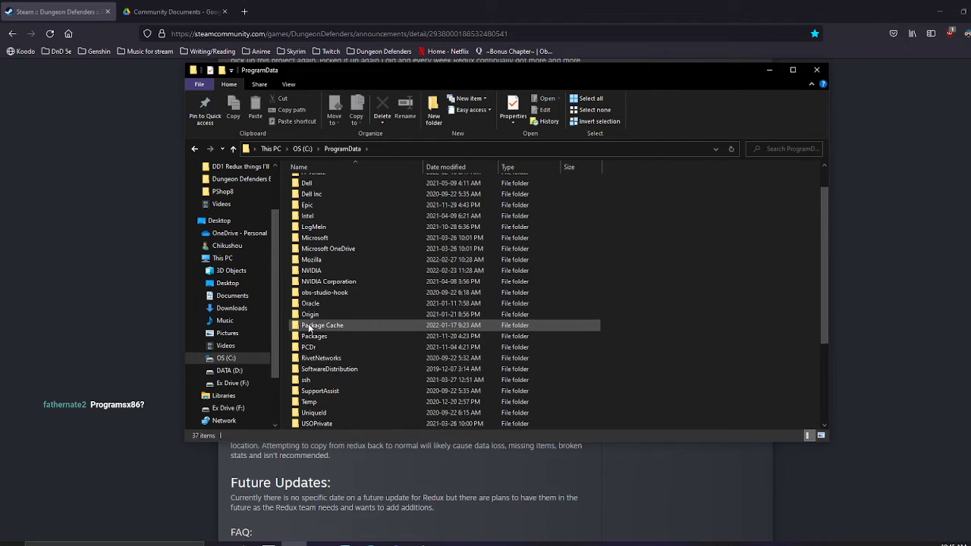
pyautogui.scroll(-3, 304, 334)
pyautogui.scroll(2, 307, 331)
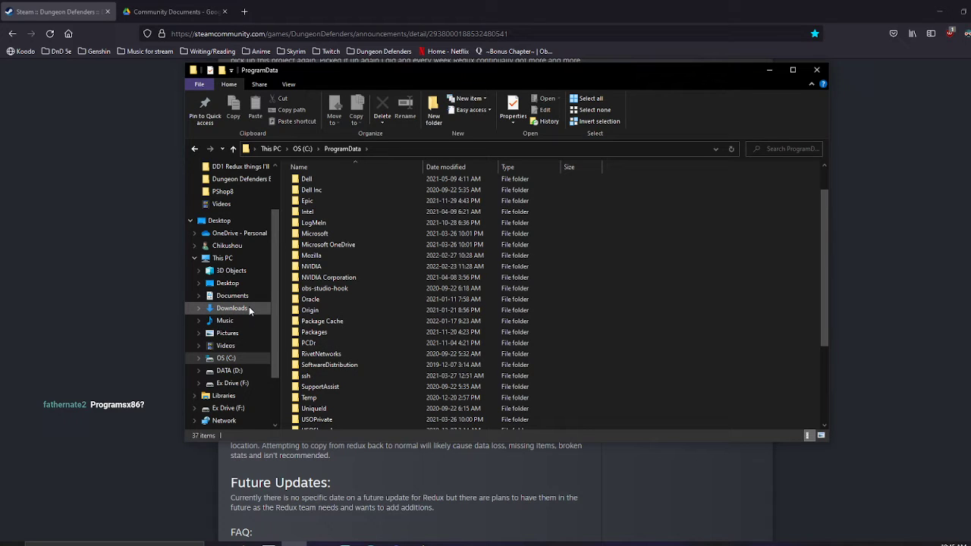
pyautogui.scroll(1, 297, 335)
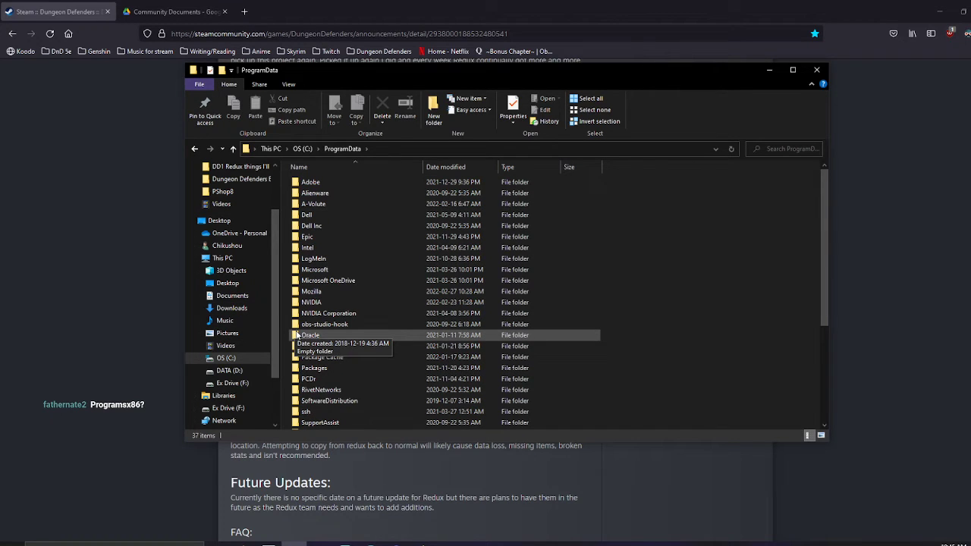
pyautogui.scroll(-4, 298, 335)
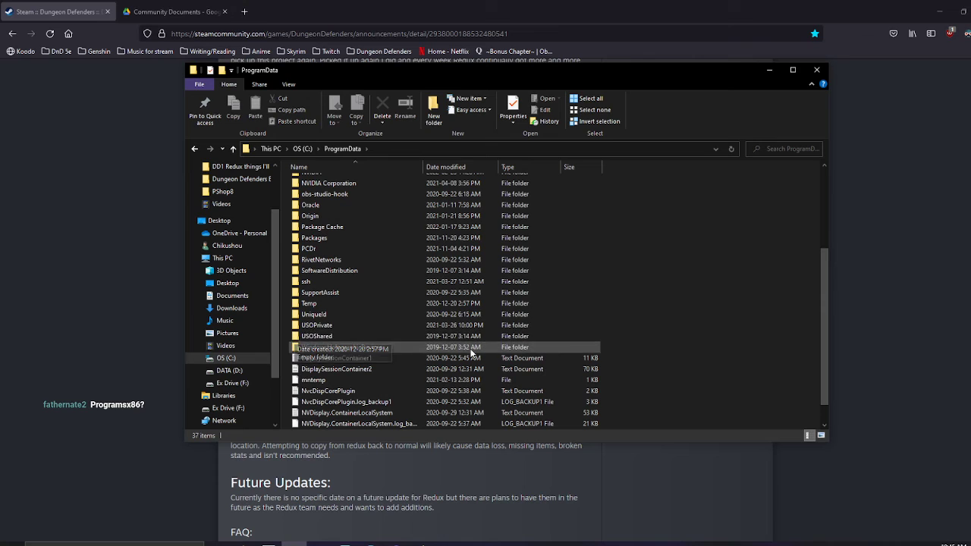
# After a detour to DATA (D:), recheck Program Files and open Program Files (x86)
pyautogui.click(228, 369)
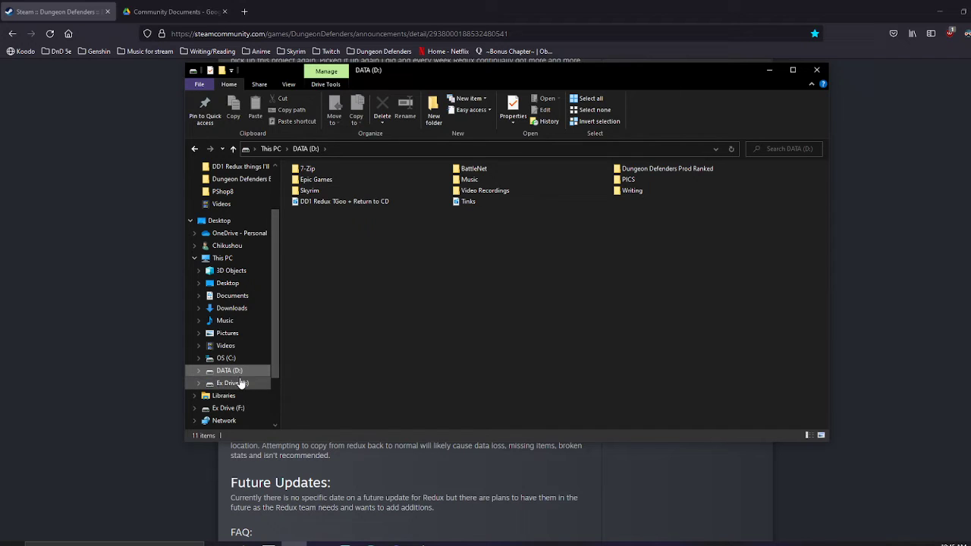
pyautogui.click(228, 358)
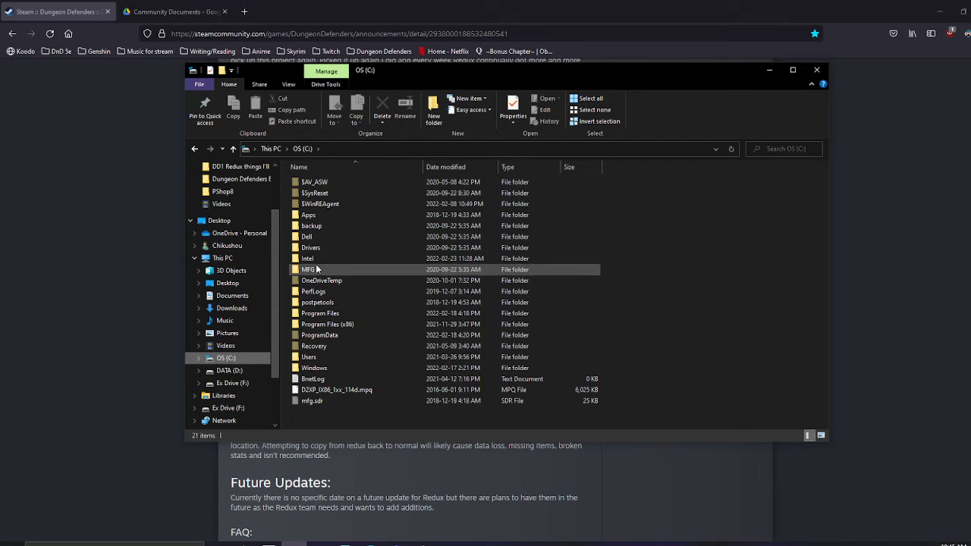
pyautogui.click(323, 314)
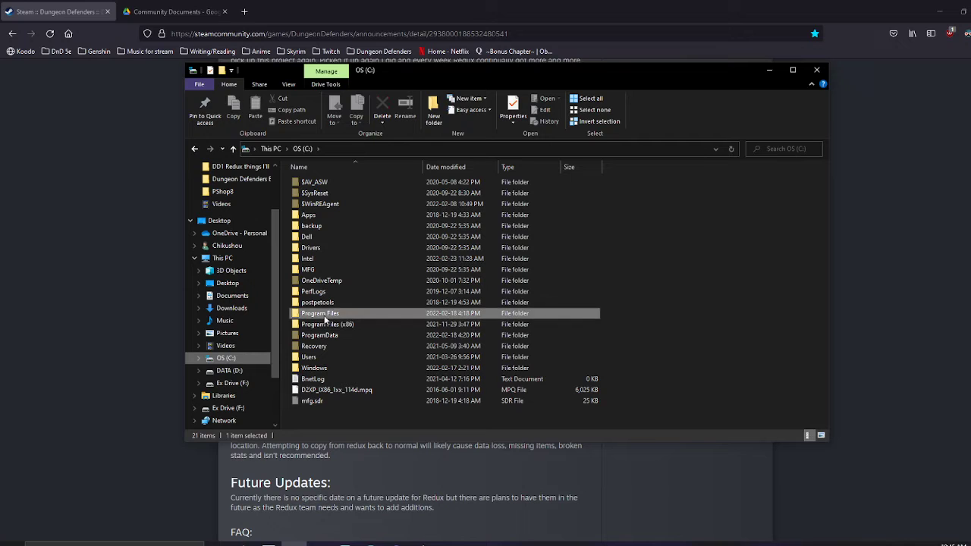
pyautogui.doubleClick(323, 314)
pyautogui.scroll(-3, 353, 277)
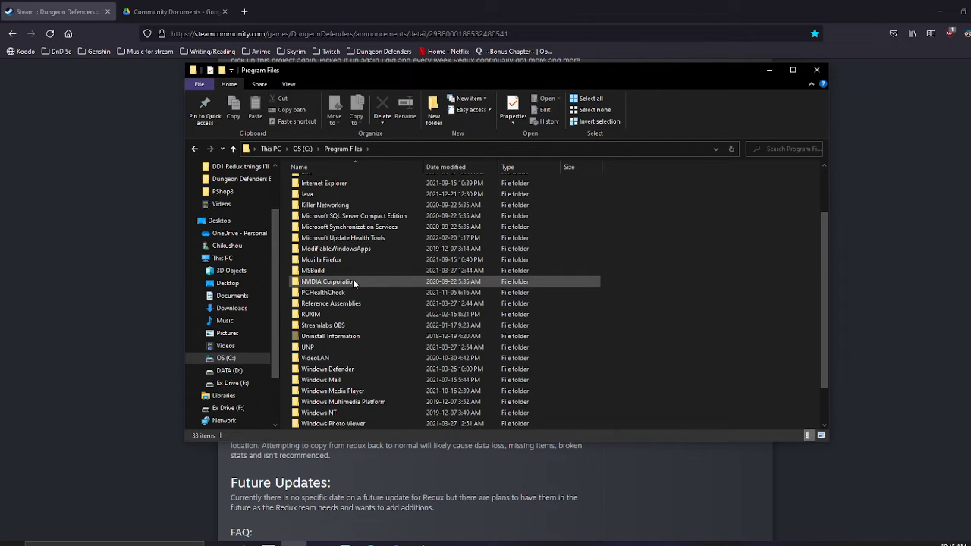
pyautogui.scroll(-2, 353, 280)
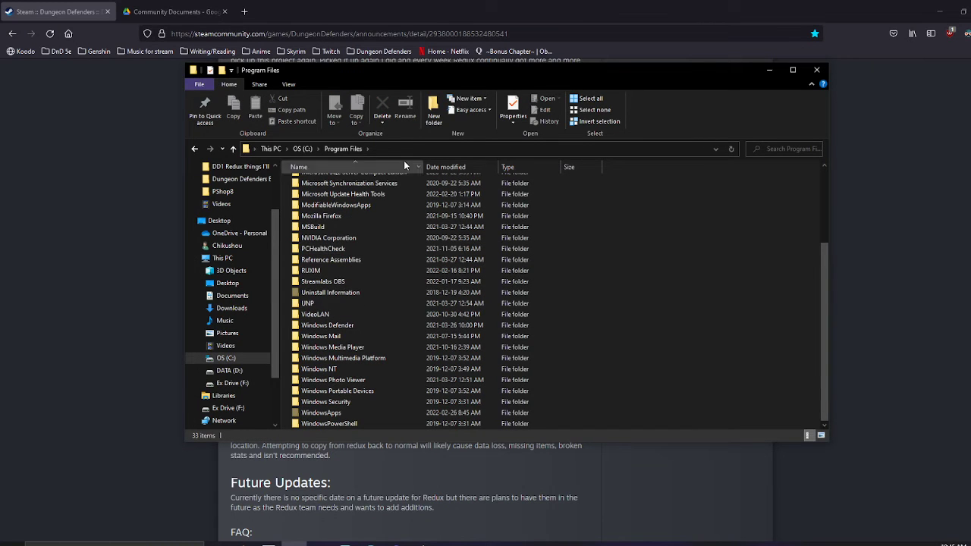
pyautogui.click(310, 151)
pyautogui.doubleClick(355, 324)
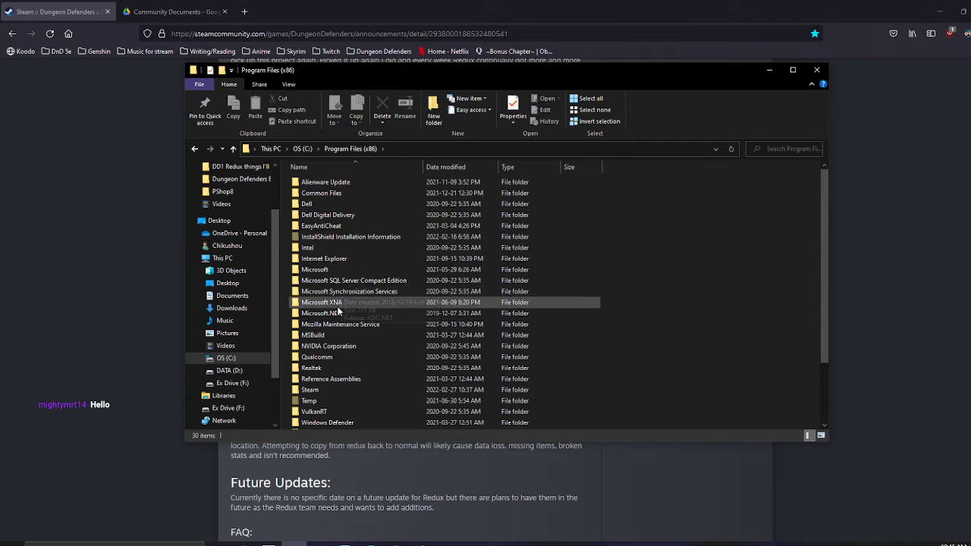
pyautogui.scroll(-2, 339, 312)
# Go into Steam\steamapps\common, peek inside Dungeon Defenders, and return to common
pyautogui.doubleClick(324, 328)
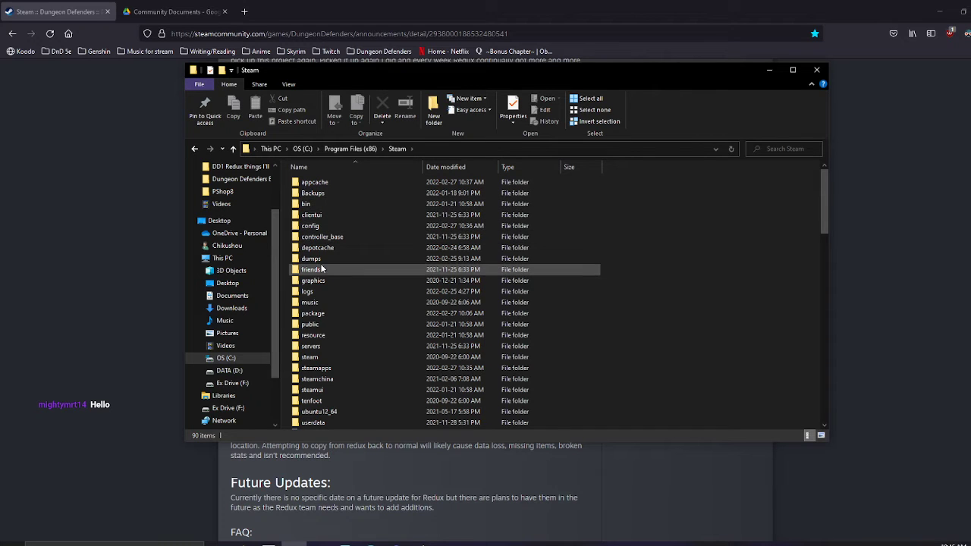
pyautogui.scroll(-2, 322, 270)
pyautogui.scroll(2, 325, 304)
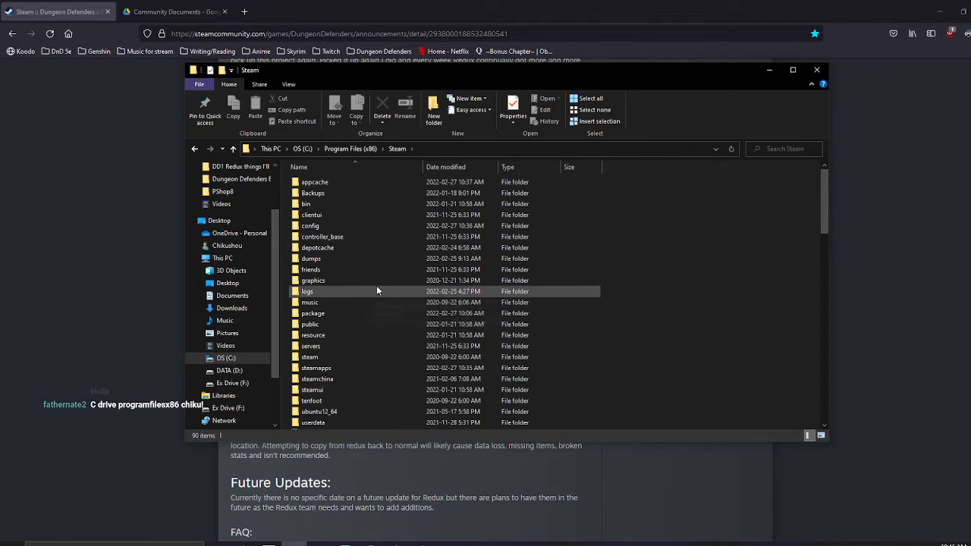
pyautogui.click(356, 357)
pyautogui.doubleClick(351, 367)
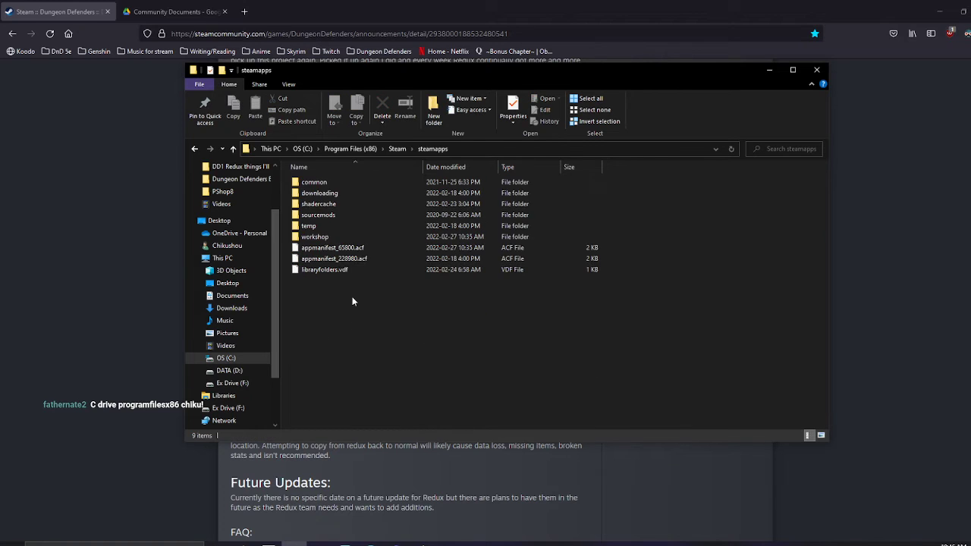
pyautogui.doubleClick(354, 182)
pyautogui.click(356, 184)
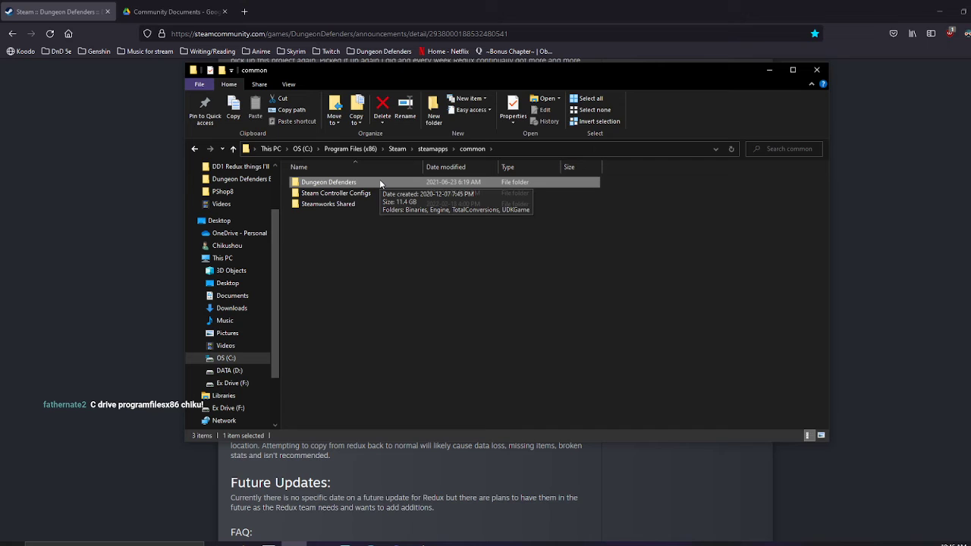
pyautogui.doubleClick(380, 183)
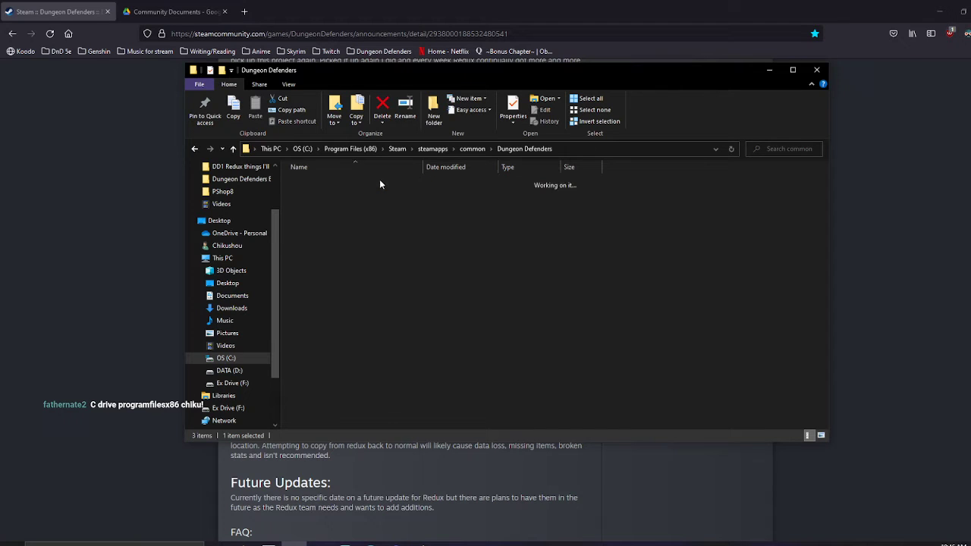
pyautogui.click(470, 149)
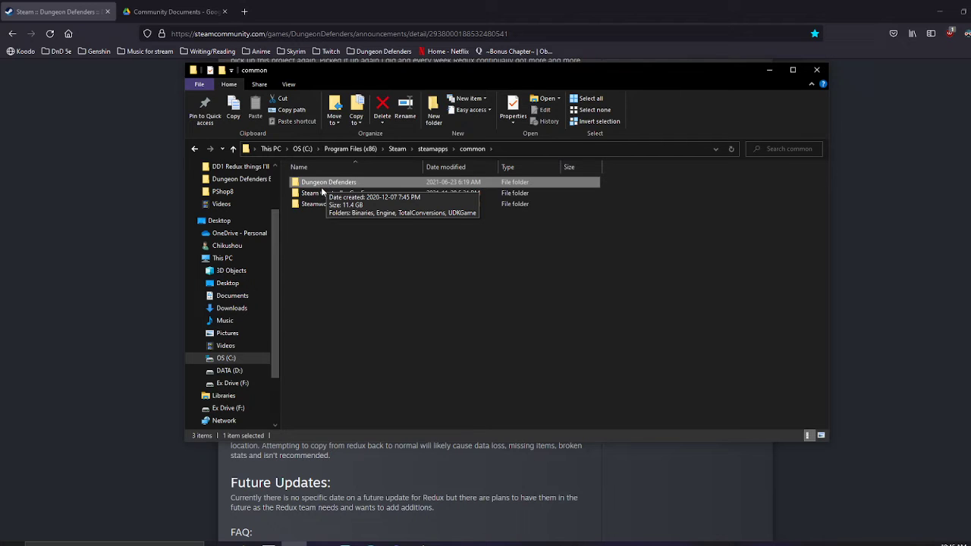
# Check Ex Drive (E:) and Dungeon Defenders Prod Ranked on D:, then return to OS (C:)
pyautogui.click(238, 384)
pyautogui.click(241, 368)
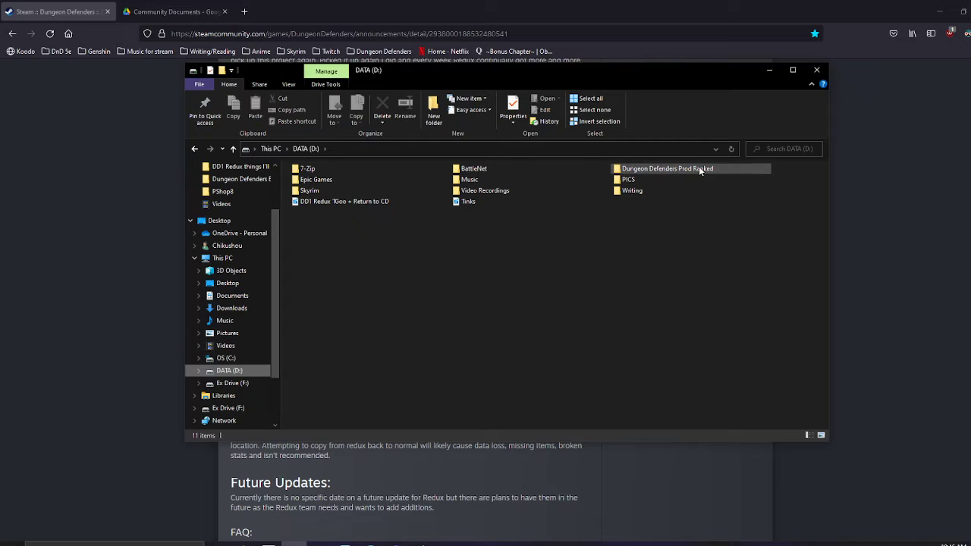
pyautogui.click(672, 168)
pyautogui.click(227, 358)
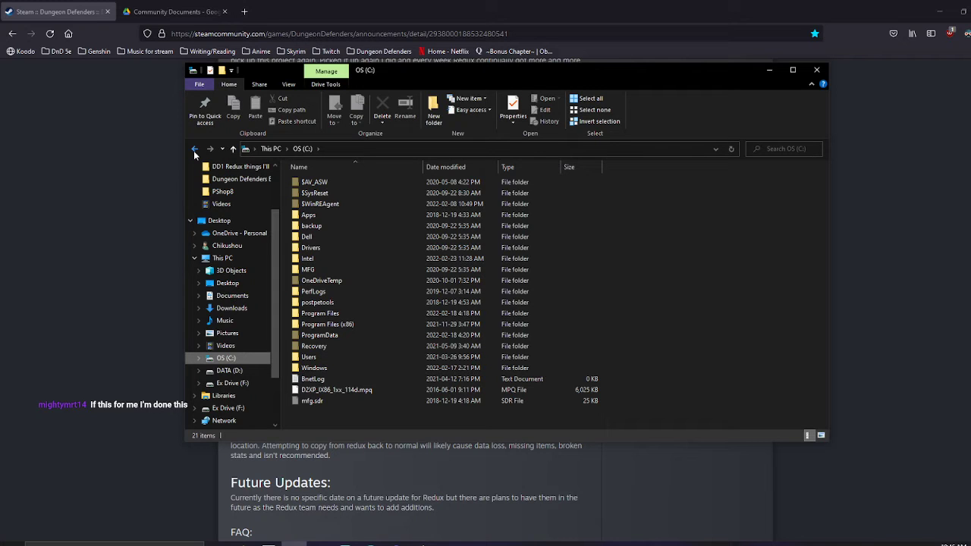
# Reopen File Explorer and open Dungeon Defenders Prod Ranked on DATA (D:)
pyautogui.click(816, 70)
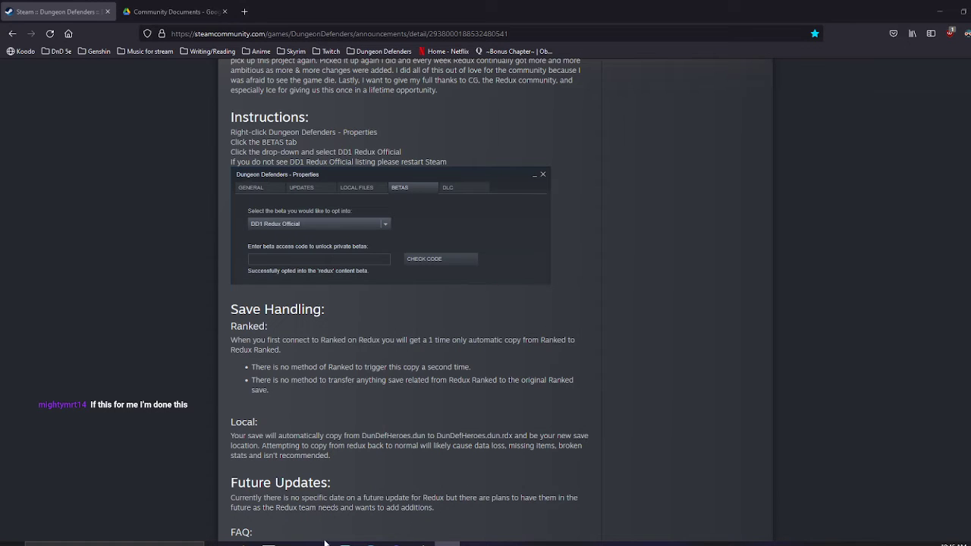
pyautogui.click(293, 543)
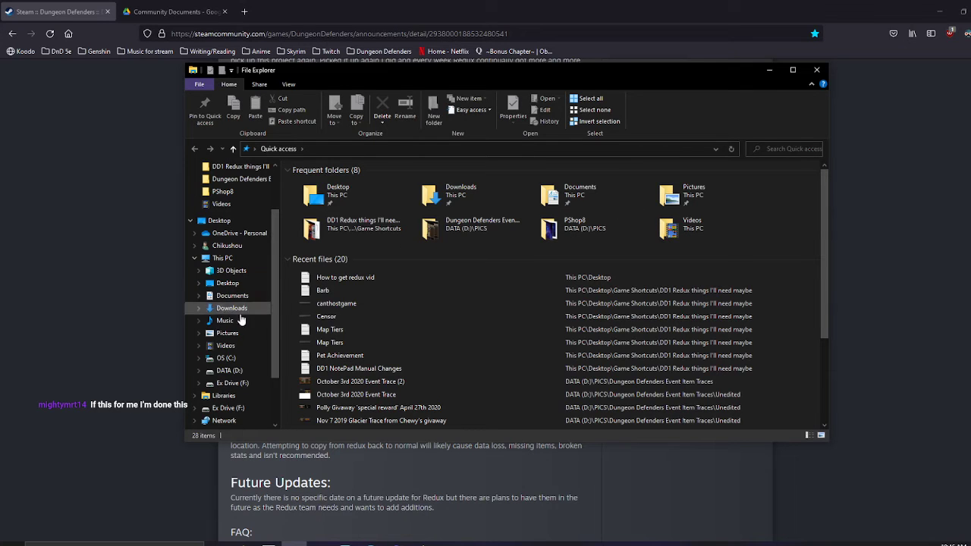
pyautogui.click(230, 371)
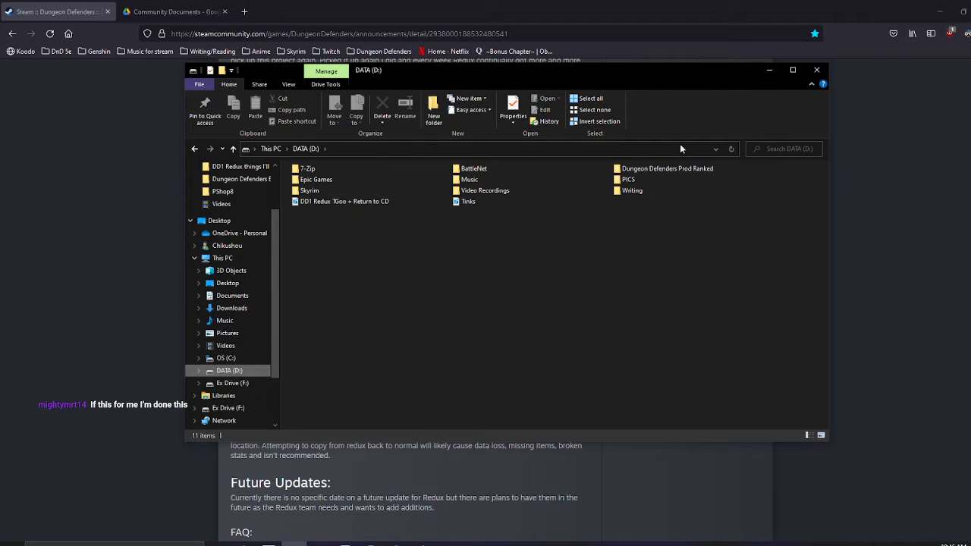
pyautogui.doubleClick(677, 169)
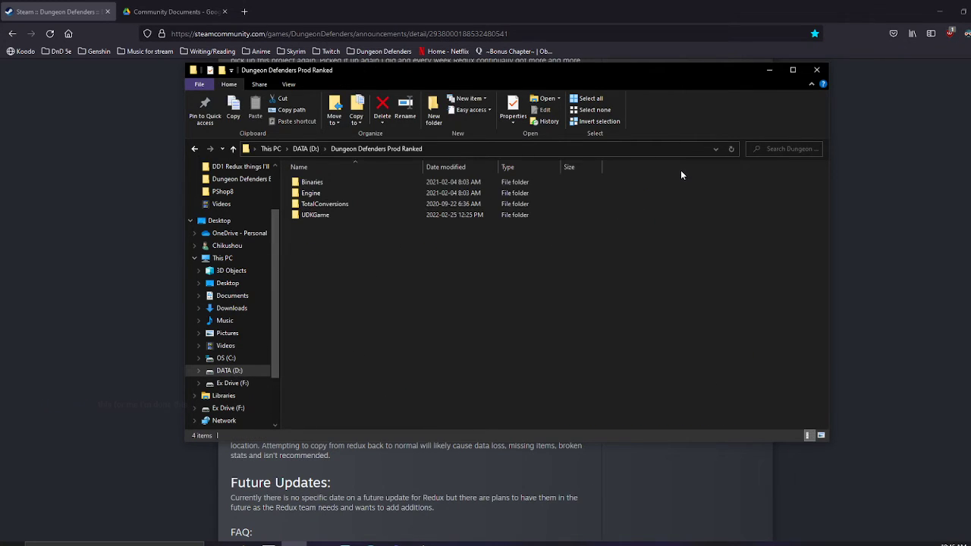
# Open the Binaries folder, select DunDefConfig, and minimize Firefox
pyautogui.doubleClick(358, 215)
pyautogui.click(418, 147)
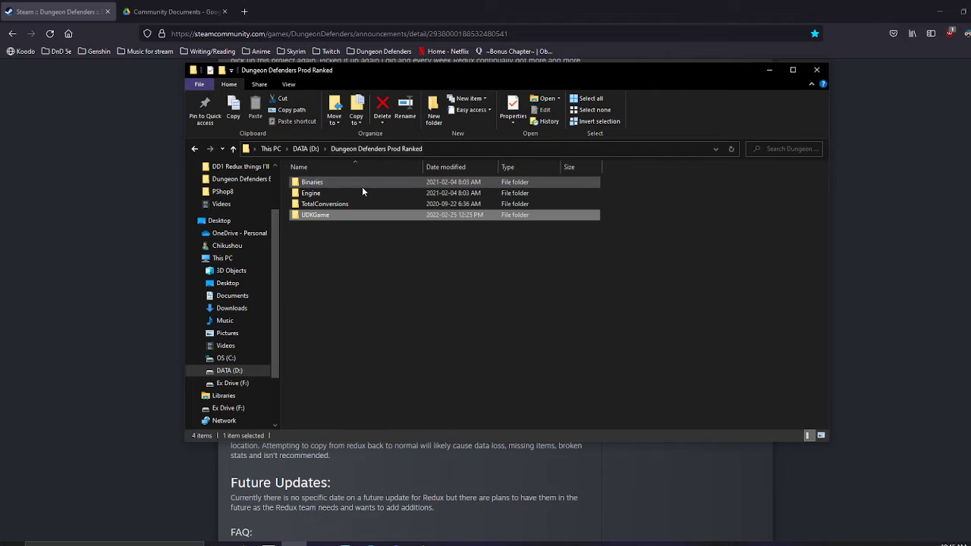
pyautogui.doubleClick(362, 187)
pyautogui.click(339, 247)
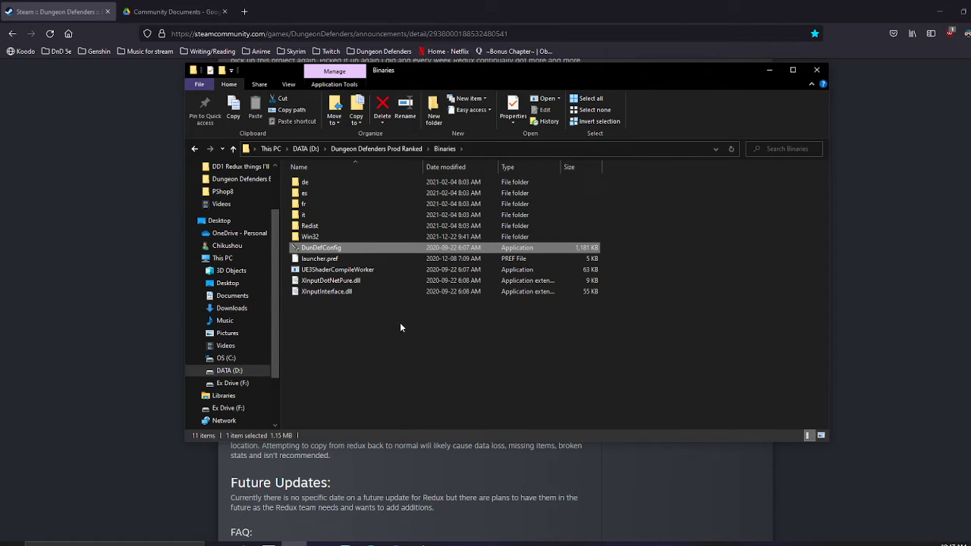
pyautogui.click(940, 12)
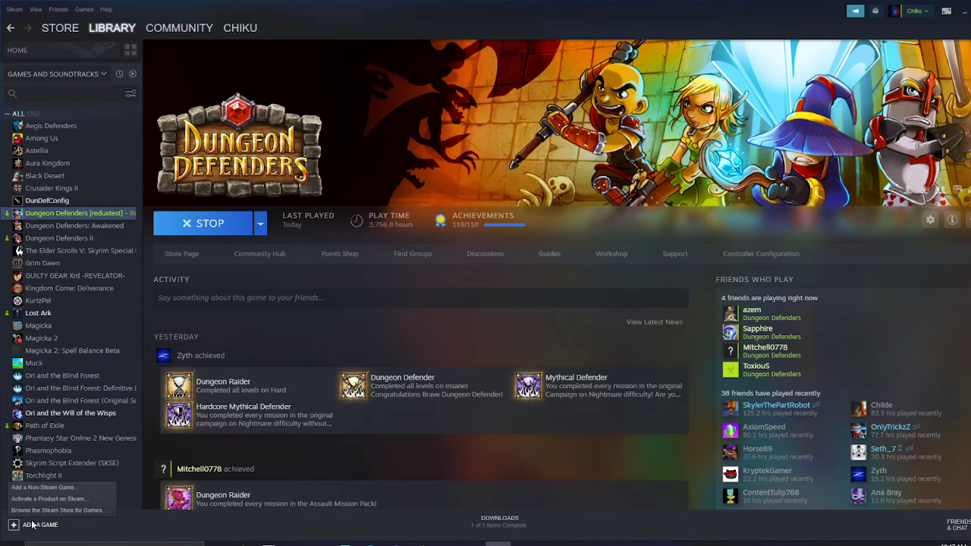
pyautogui.click(47, 200)
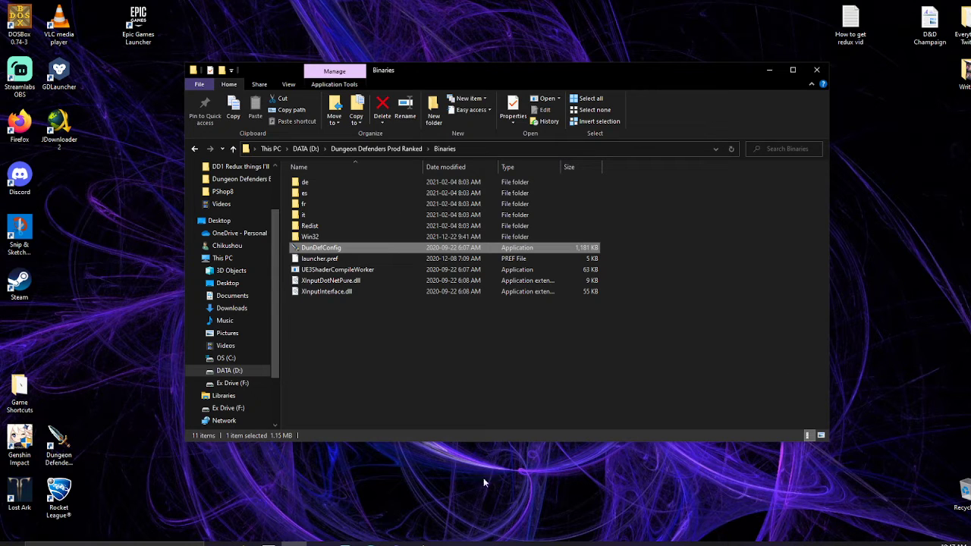
pyautogui.moveTo(472, 544)
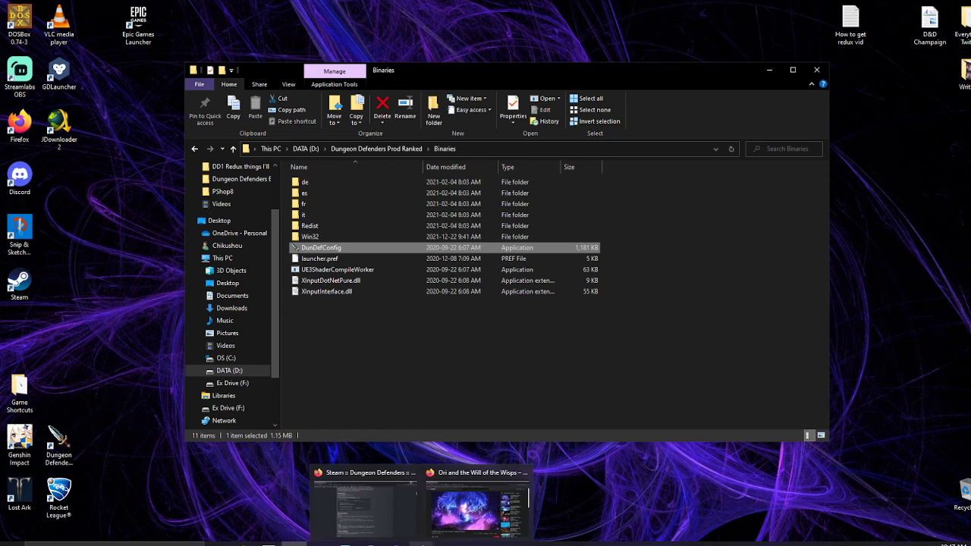
# Bring the Steam Redux announcement forward, then the D: Prod Ranked Binaries folder over it
pyautogui.moveTo(395, 543)
pyautogui.click(403, 455)
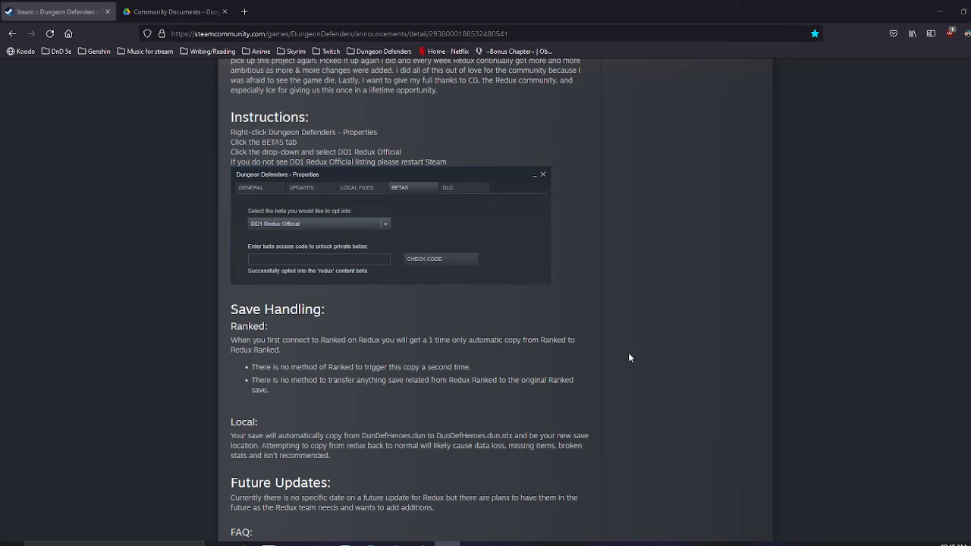
pyautogui.click(304, 531)
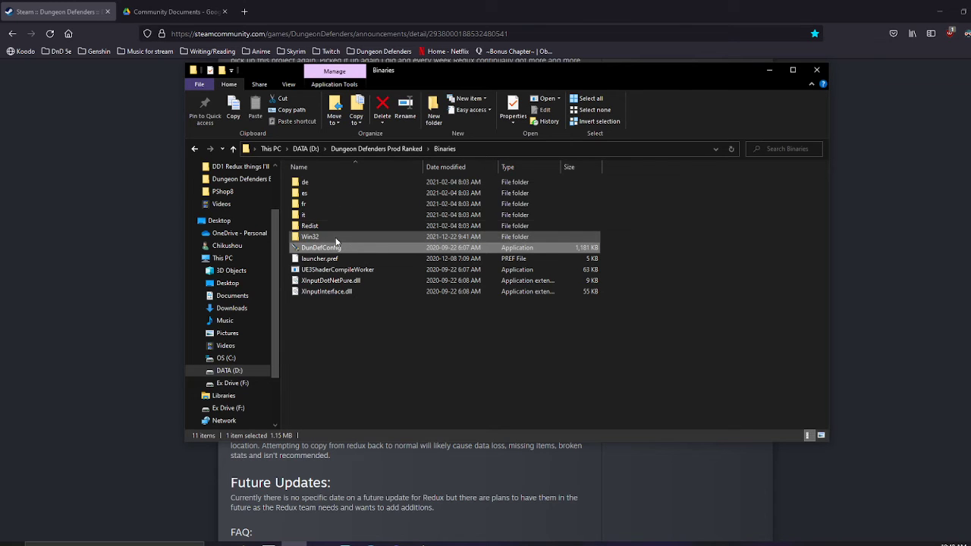
pyautogui.click(380, 150)
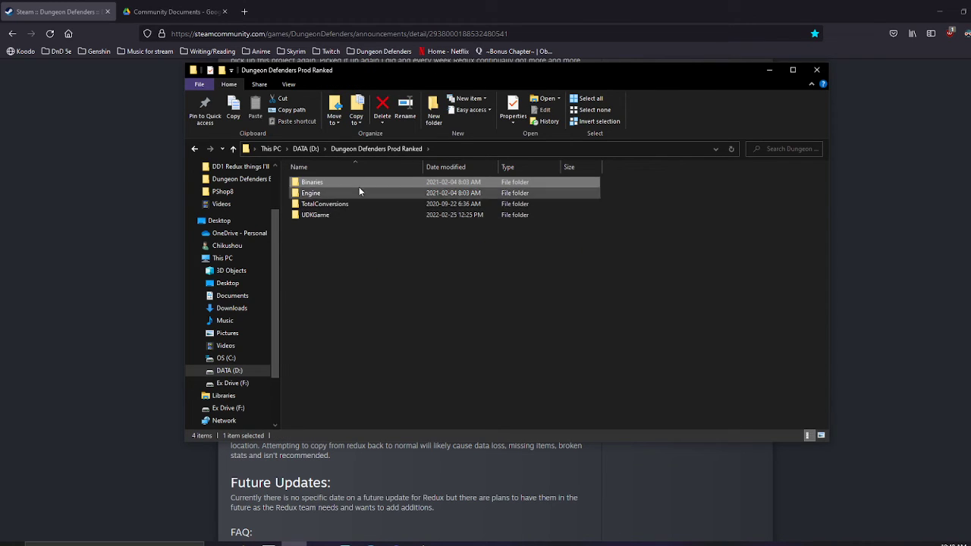
pyautogui.doubleClick(359, 185)
pyautogui.doubleClick(350, 236)
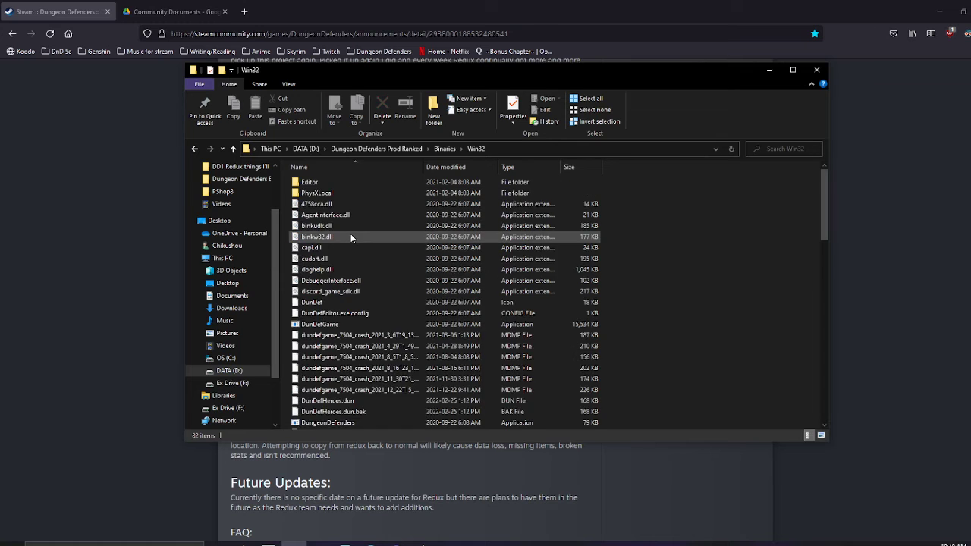
pyautogui.scroll(-6, 350, 281)
pyautogui.scroll(-13, 351, 288)
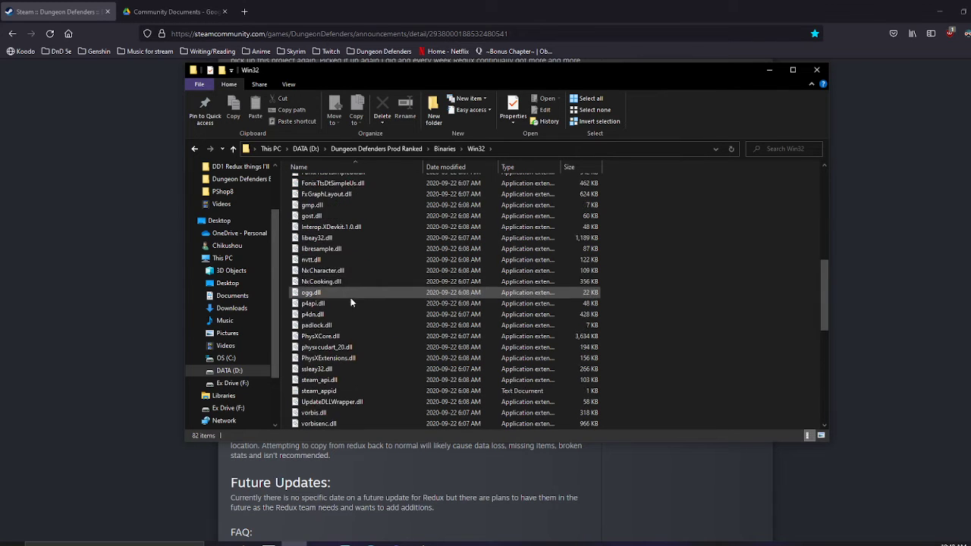
pyautogui.scroll(7, 361, 343)
pyautogui.scroll(9, 361, 343)
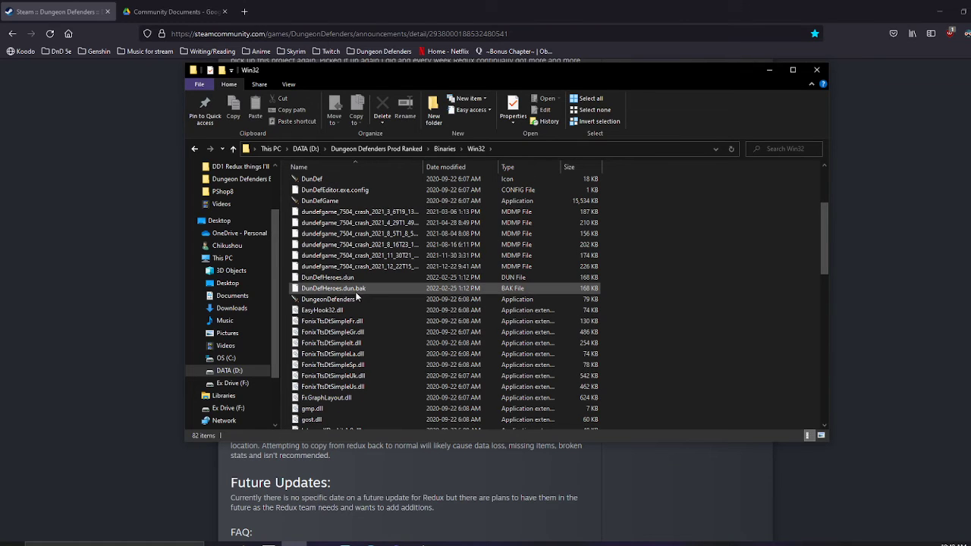
pyautogui.click(332, 277)
pyautogui.keyDown('shift'); pyautogui.click(330, 291); pyautogui.keyUp('shift')
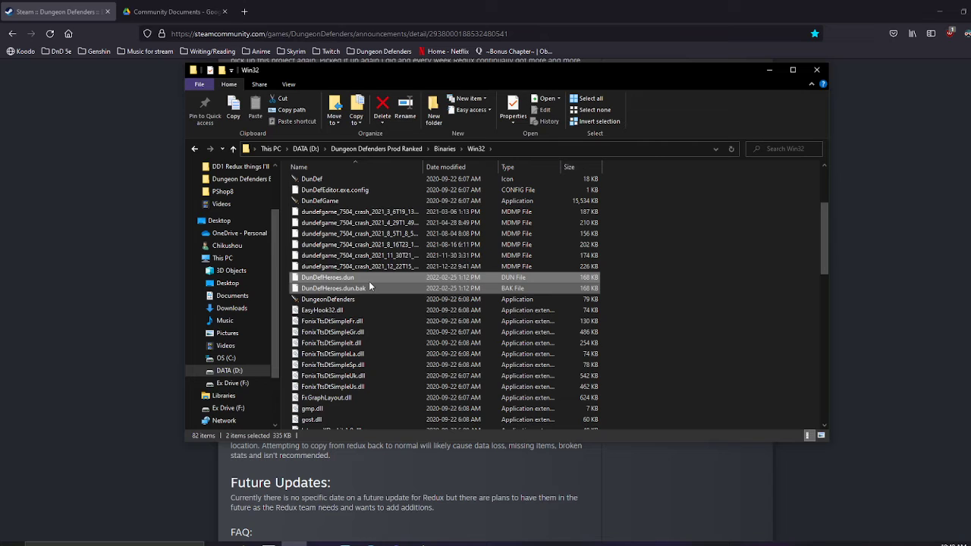
pyautogui.click(365, 279)
pyautogui.click(360, 279)
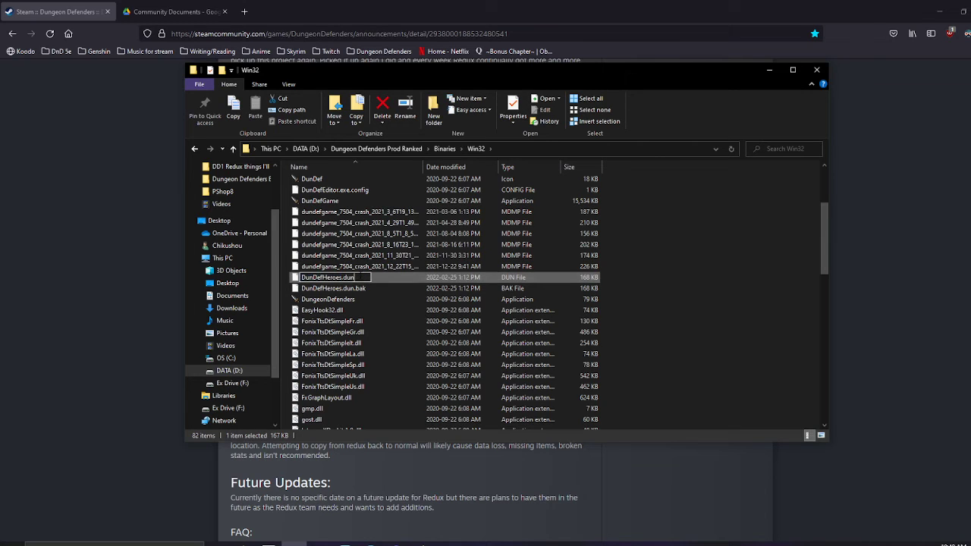
pyautogui.write('.')
pyautogui.write('rrx')
pyautogui.press('BackSpace')
pyautogui.press('BackSpace')
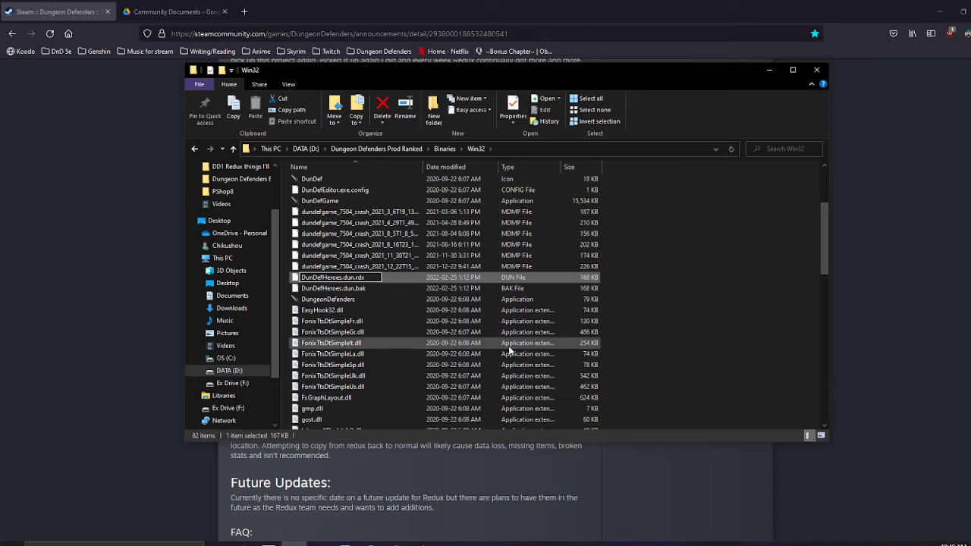
pyautogui.write('dx')
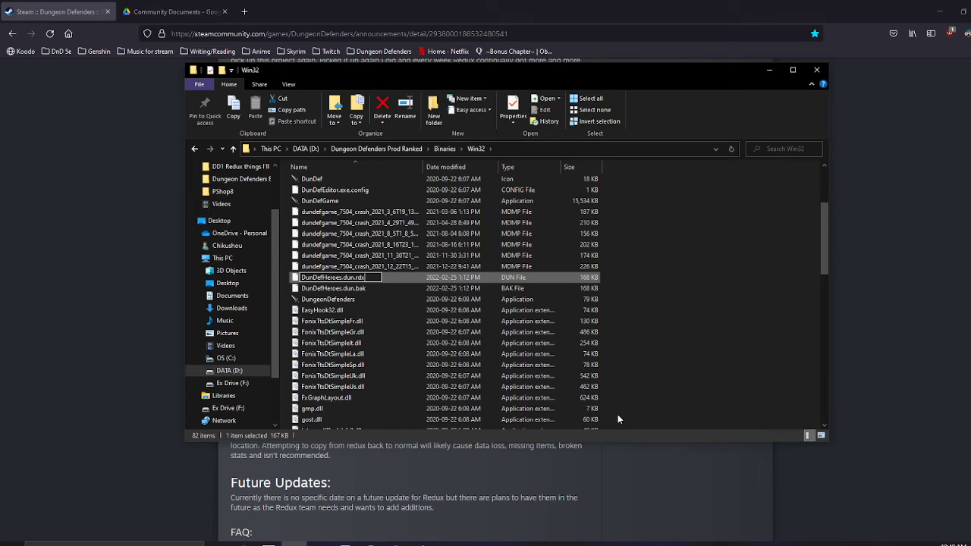
pyautogui.press('BackSpace')
pyautogui.press('BackSpace')
pyautogui.press('BackSpace')
pyautogui.press('BackSpace')
pyautogui.press('Return')
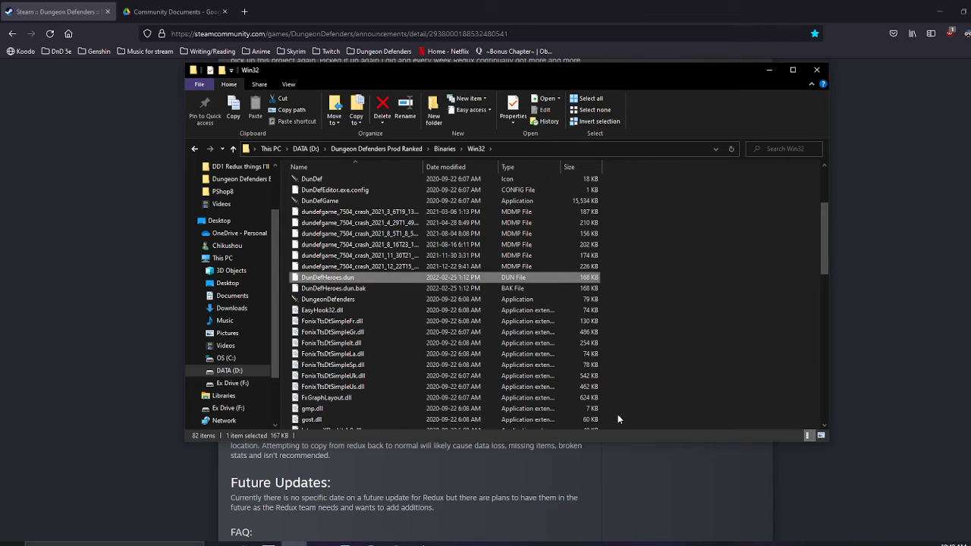
pyautogui.click(372, 289)
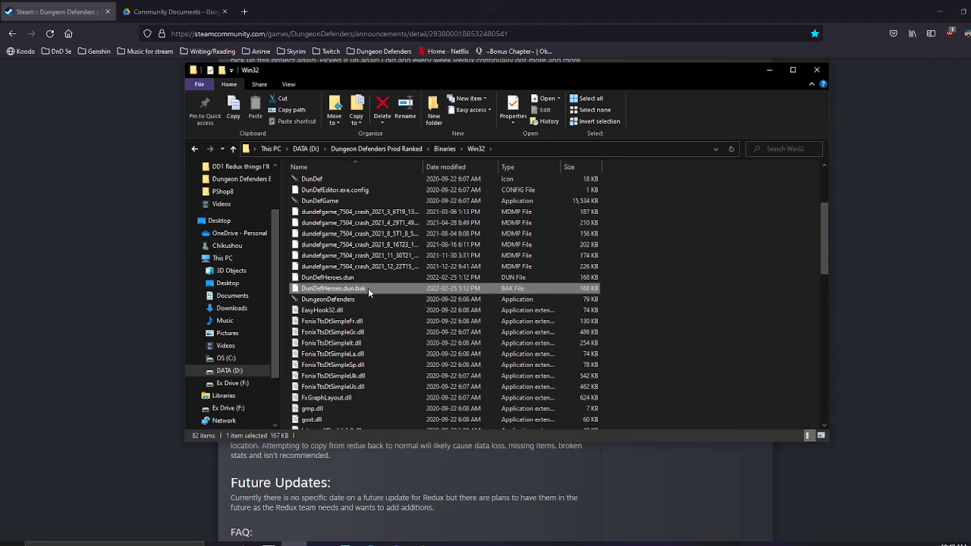
pyautogui.click(372, 289)
pyautogui.write('.')
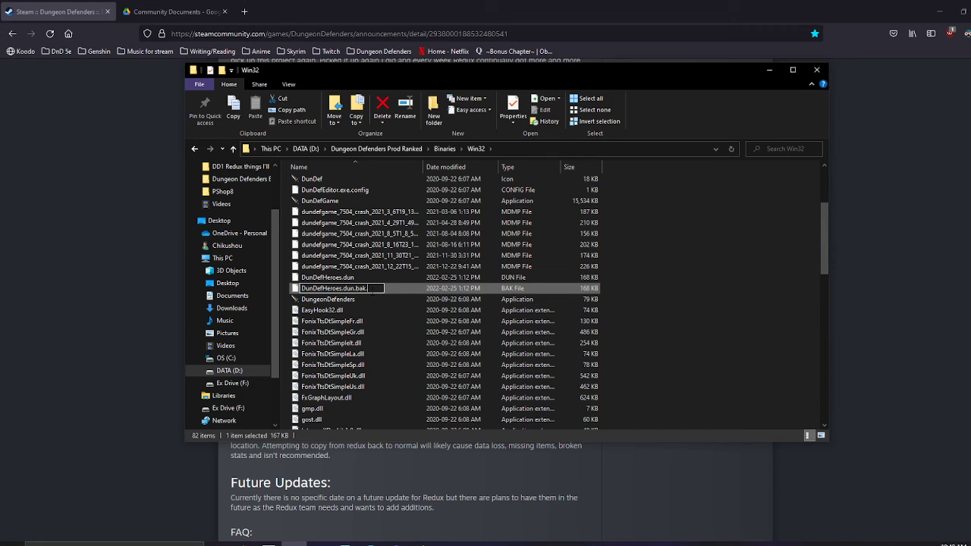
pyautogui.write('rdx')
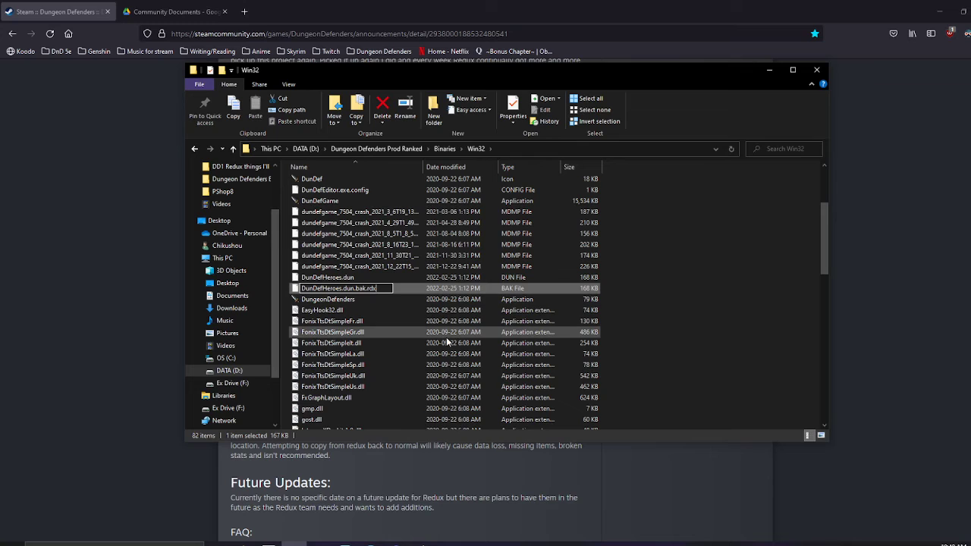
pyautogui.press('BackSpace')
pyautogui.press('BackSpace')
pyautogui.press('BackSpace')
pyautogui.press('BackSpace')
pyautogui.press('Return')
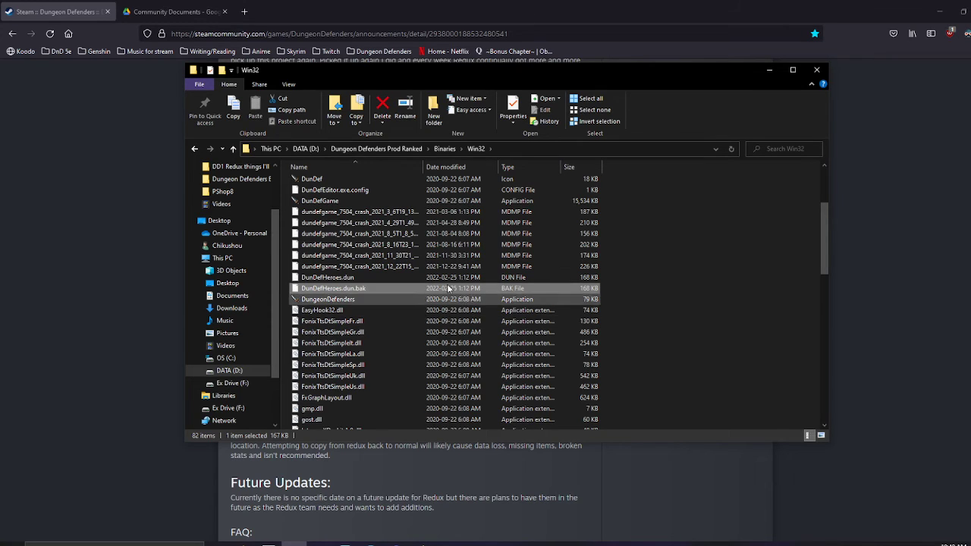
# Close the Win32 folder window and walk the hero to the Defender's Forge
pyautogui.click(819, 75)
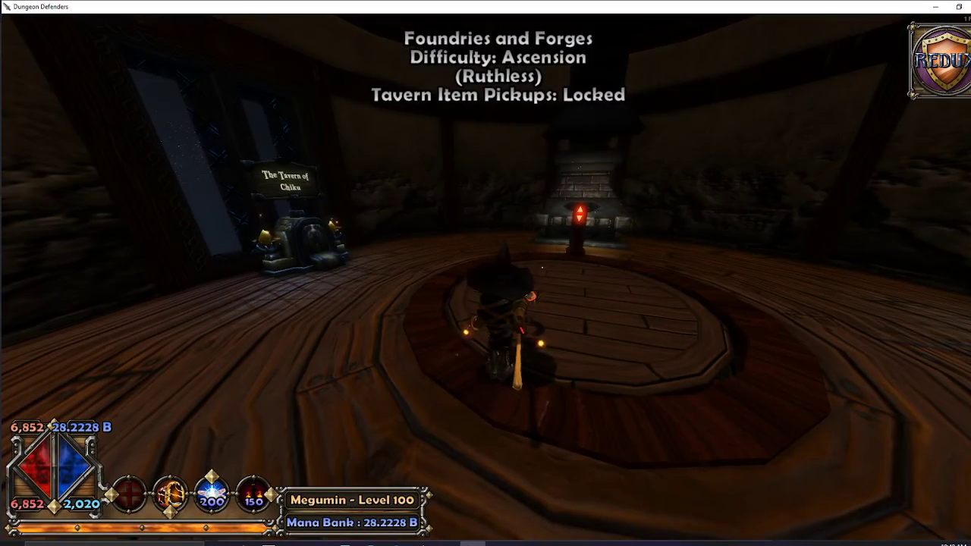
pyautogui.press('w')
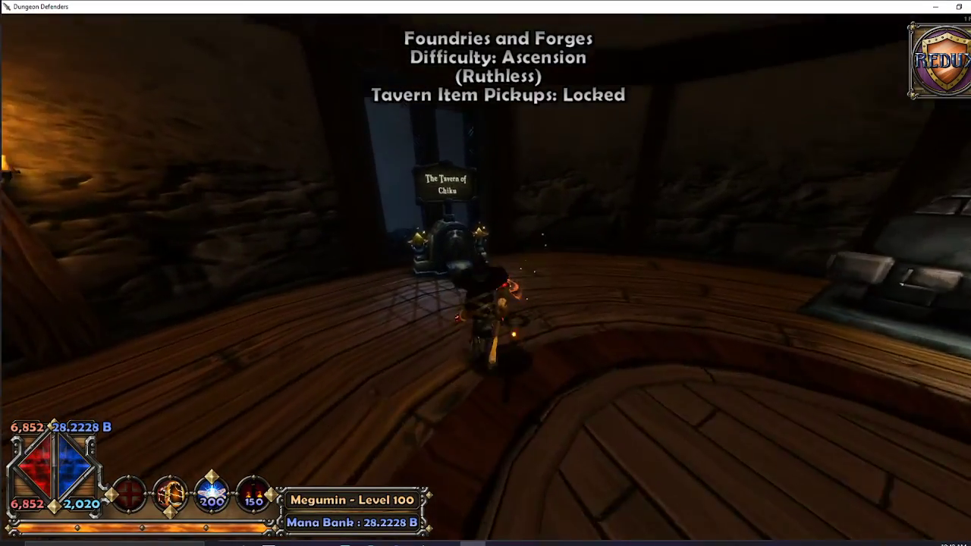
pyautogui.press('e')
pyautogui.press('i')
pyautogui.press('Escape')
# Browse the Swap Hero roster pages 3/5 through 5/5, then switch windows
pyautogui.press('r')
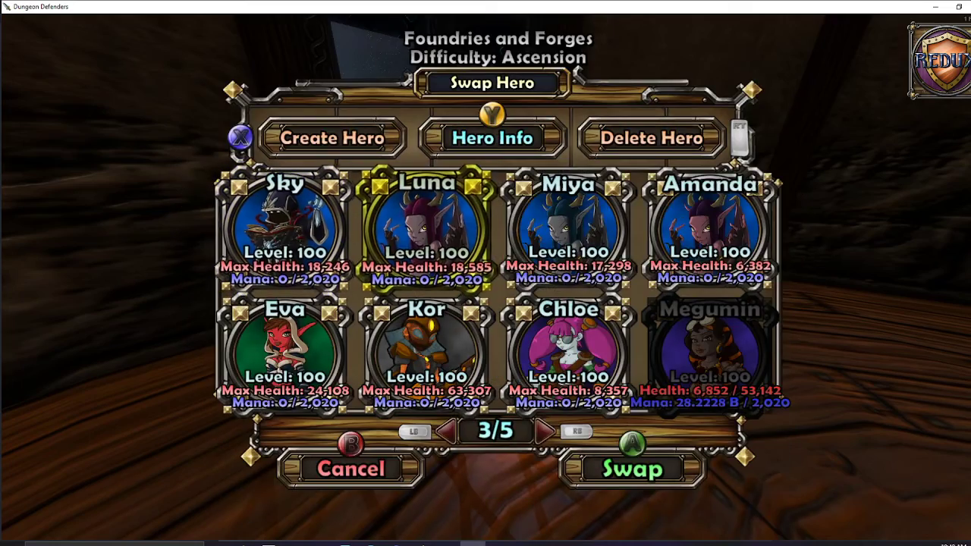
pyautogui.press('Left')
pyautogui.press('Right')
pyautogui.press('Right')
pyautogui.press('Left')
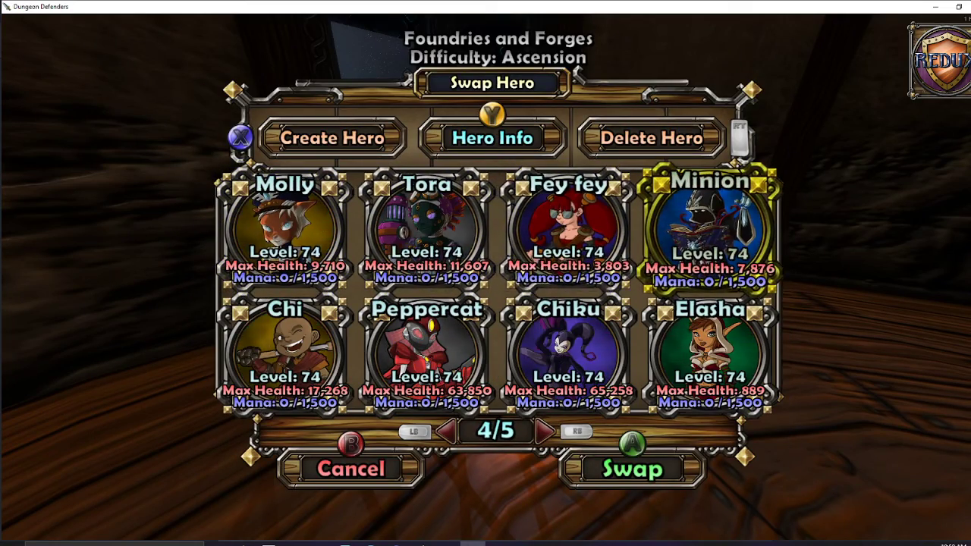
pyautogui.press('Right')
pyautogui.press('Right')
pyautogui.press('Right')
pyautogui.press('Right')
pyautogui.press('Right')
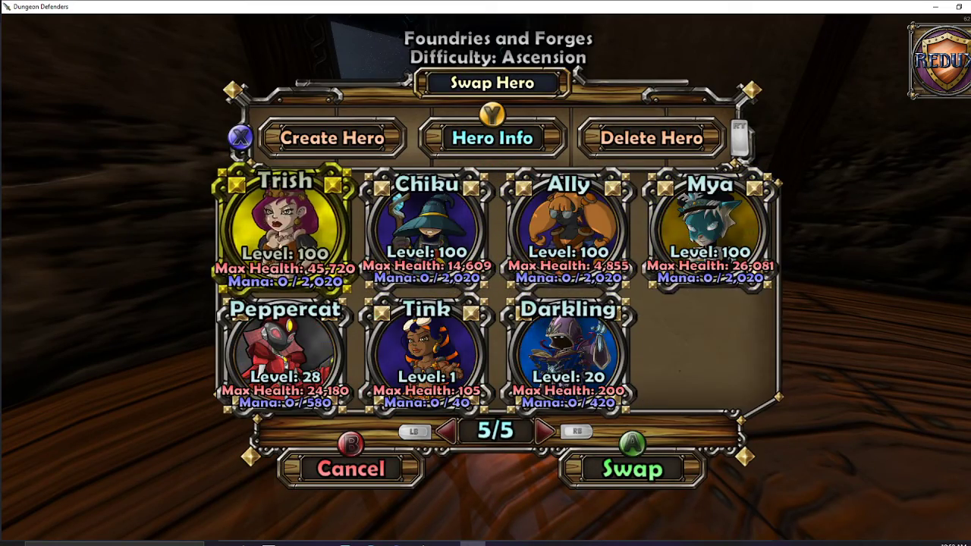
pyautogui.press('Escape')
pyautogui.press('Escape')
pyautogui.press('w')
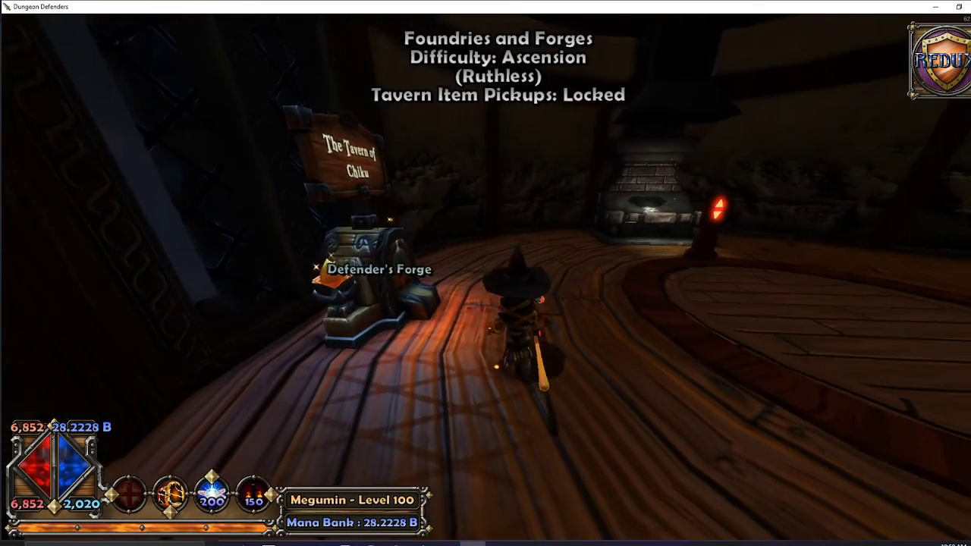
pyautogui.hotkey('alt', 'Tab')
# In Discord's #general, review the pinned messages to find FixedIni.zip
pyautogui.hotkey('alt', 'Tab')
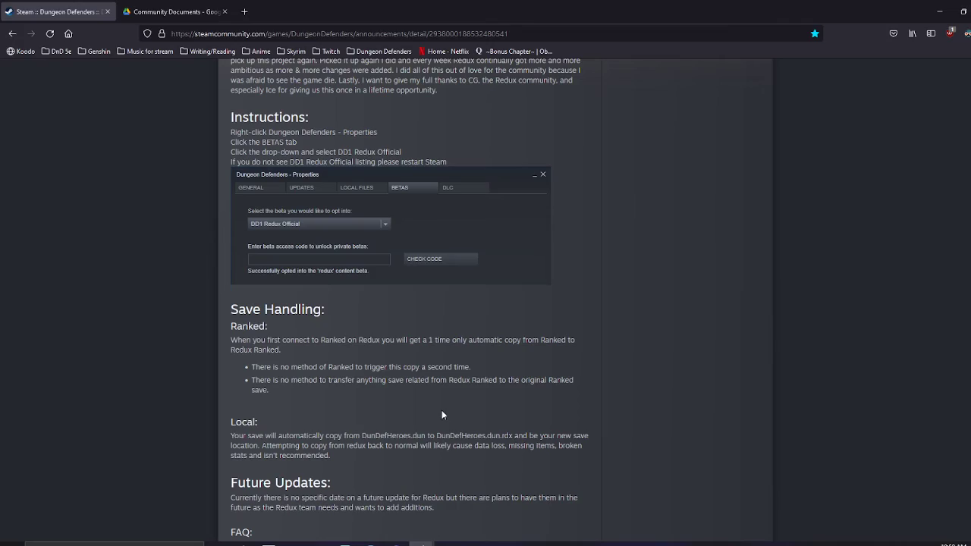
pyautogui.hotkey('alt', 'Tab')
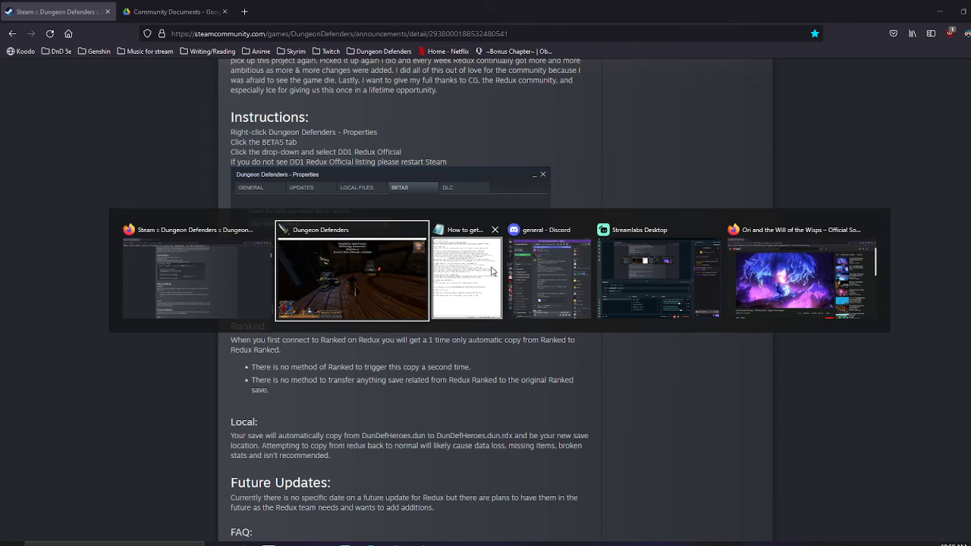
pyautogui.click(542, 257)
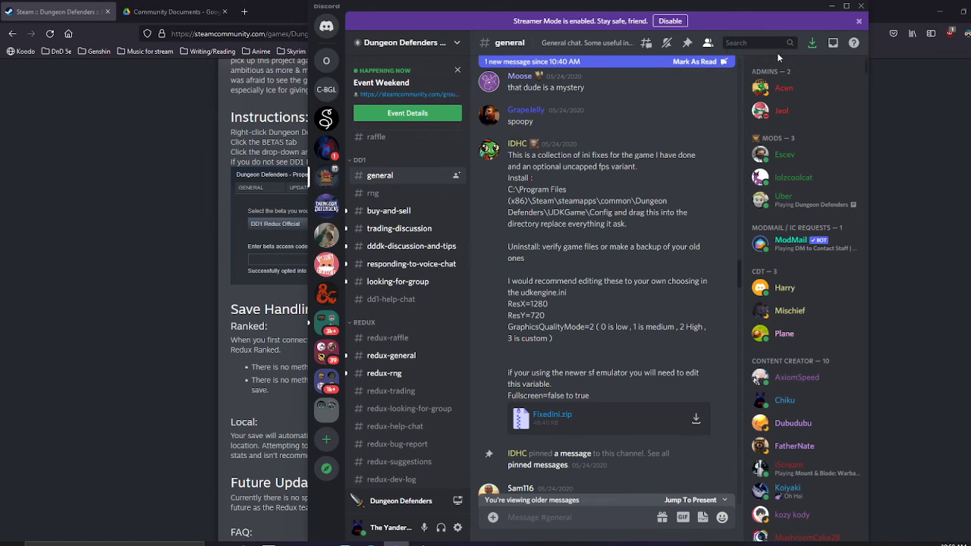
pyautogui.click(687, 44)
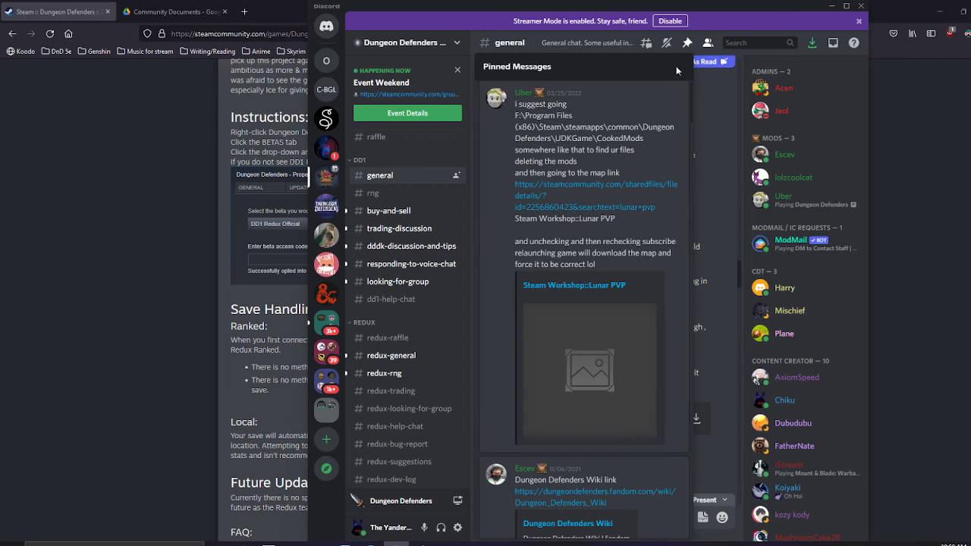
pyautogui.scroll(-3, 603, 274)
pyautogui.scroll(-10, 592, 334)
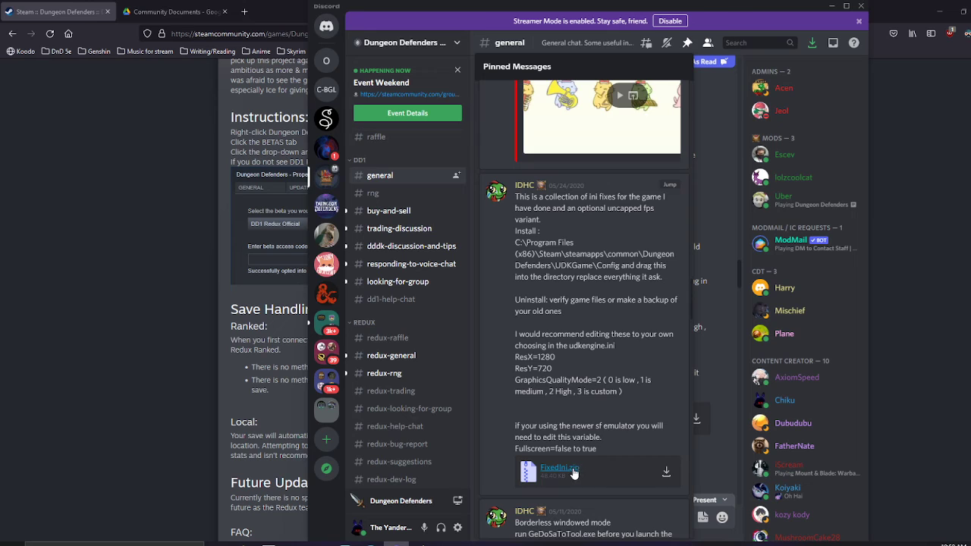
pyautogui.click(731, 368)
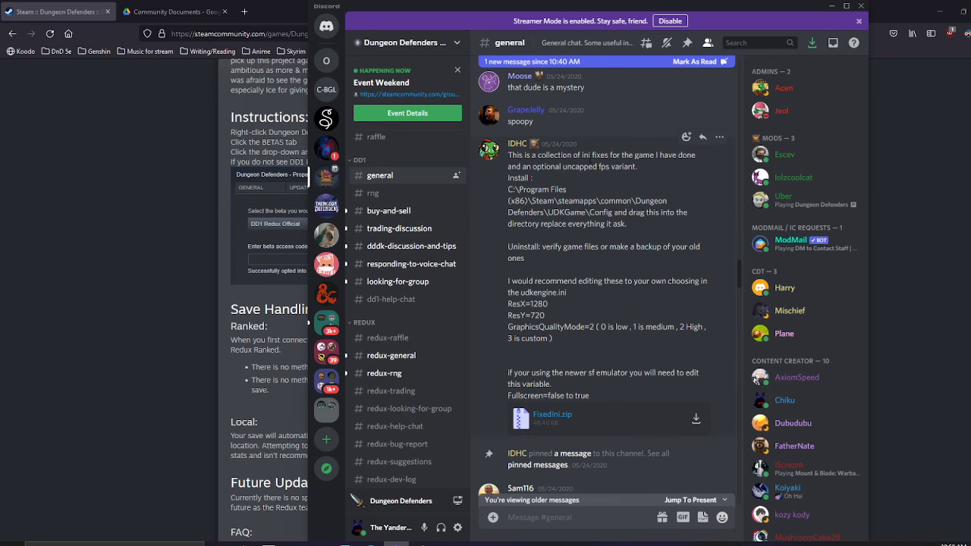
# Jump to the pinned ReduxFixedini.zip post in #redux-general, then show the Community Documents Drive folder
pyautogui.click(394, 357)
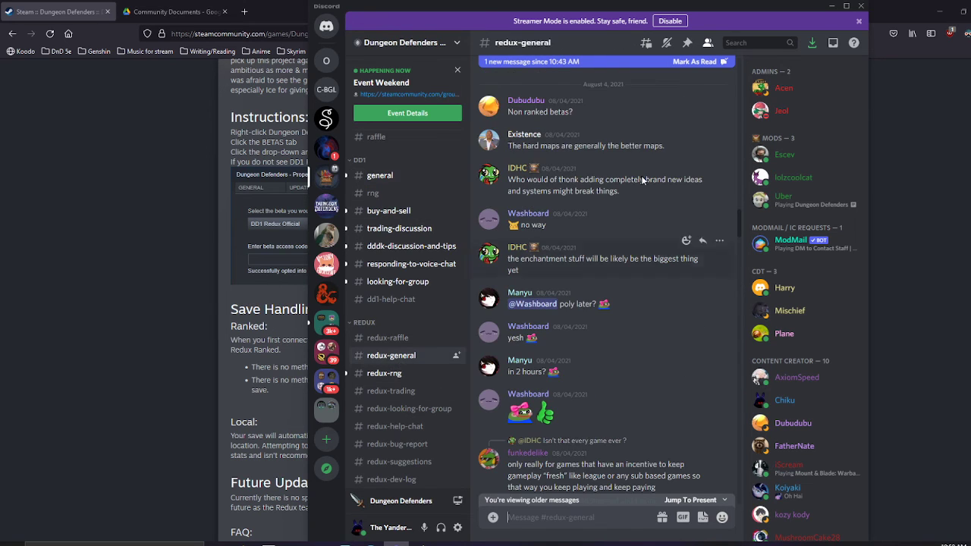
pyautogui.click(687, 43)
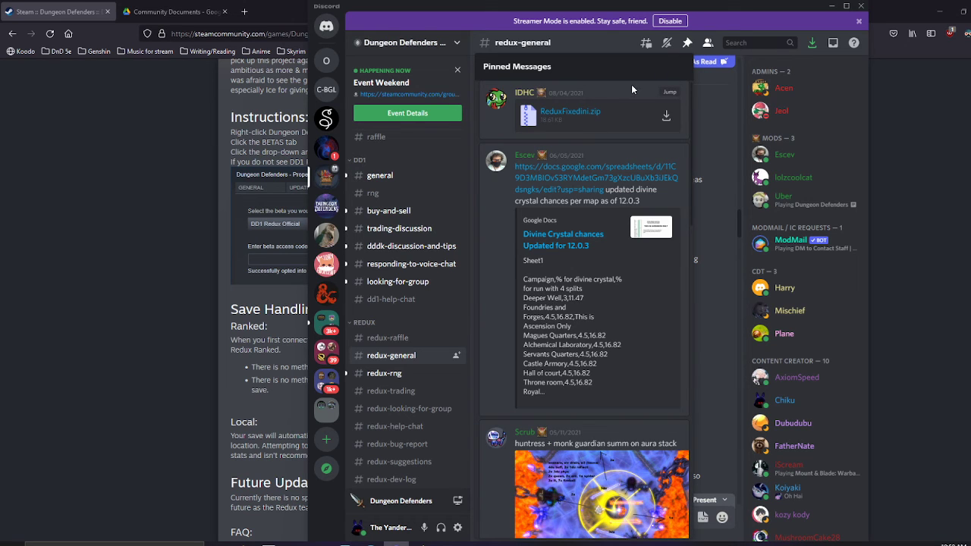
pyautogui.click(677, 88)
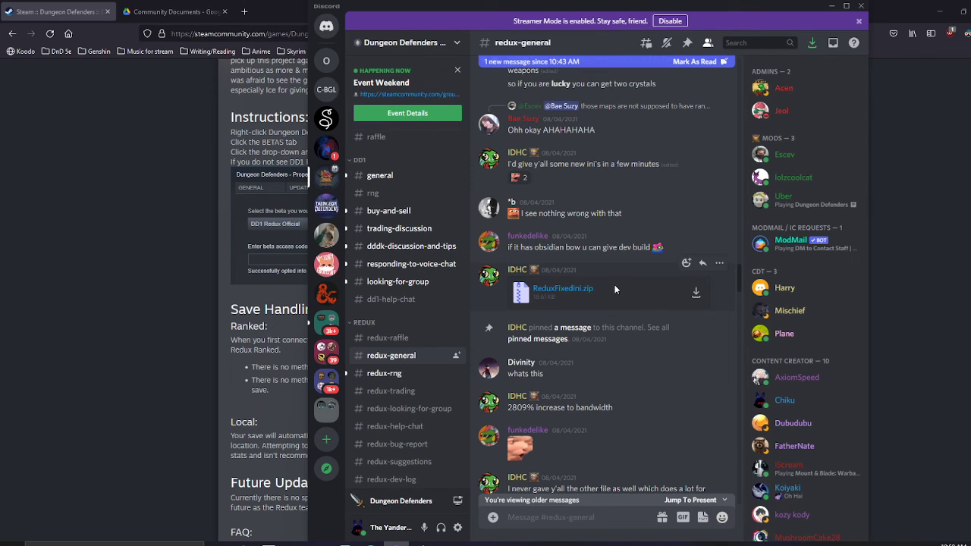
pyautogui.moveTo(448, 537)
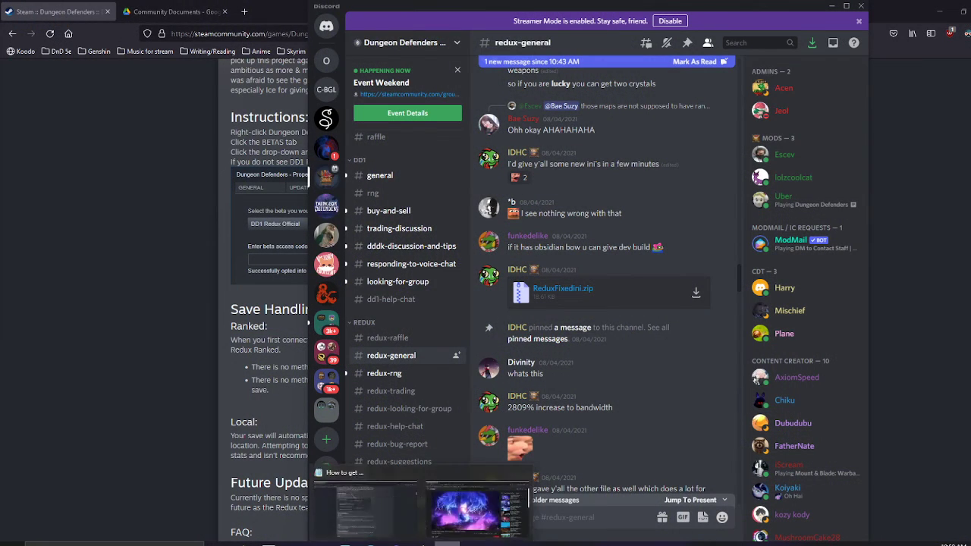
pyautogui.click(163, 9)
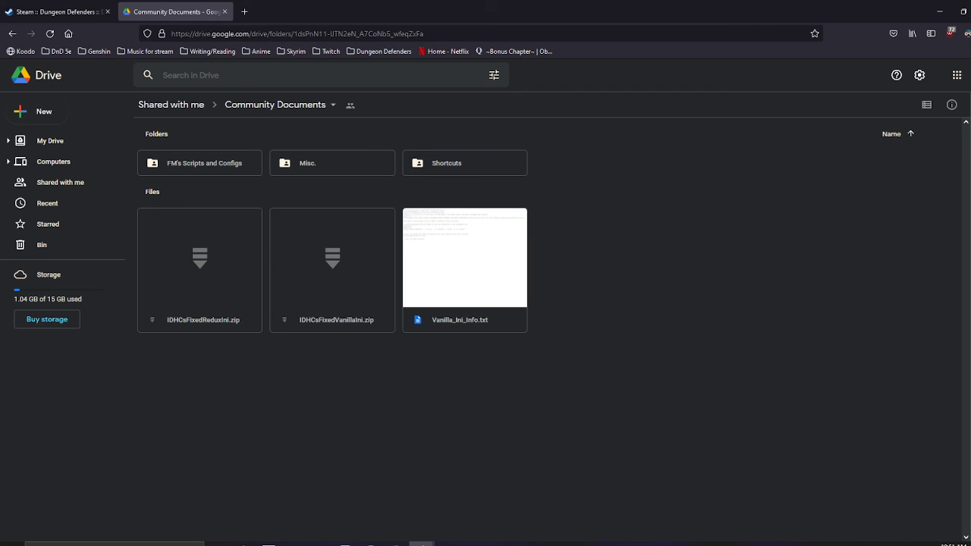
# Leave the Drive folder with the Redux and Vanilla ini zips for the Steam Redux announcement tab
pyautogui.click(24, 10)
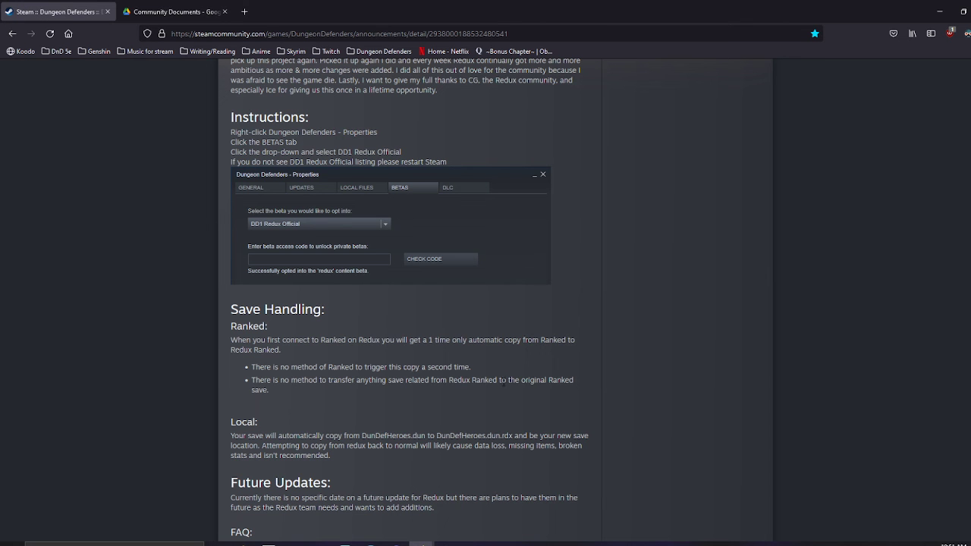